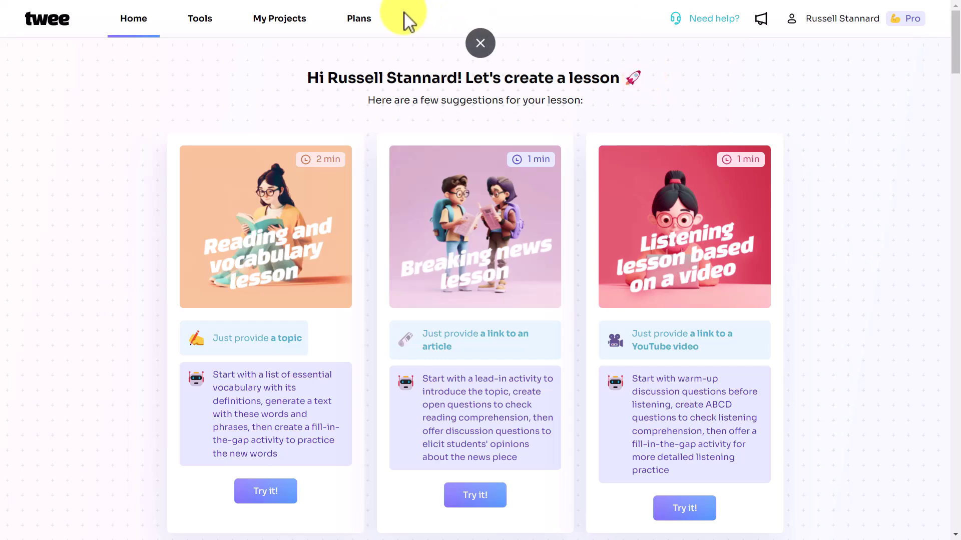
- View the subscription plans, then open the Essential vocabulary on the topic tool from the Vocabulary category
click(353, 23)
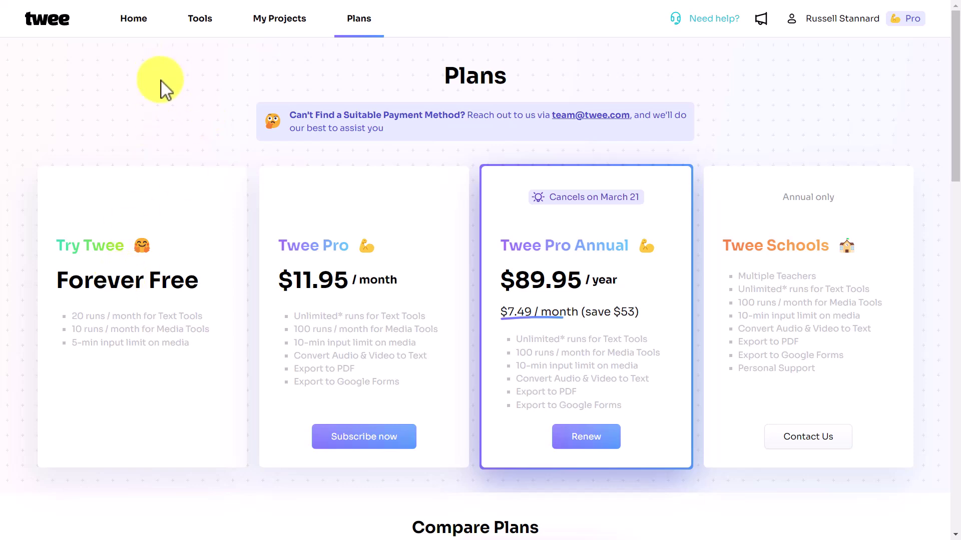
click(201, 20)
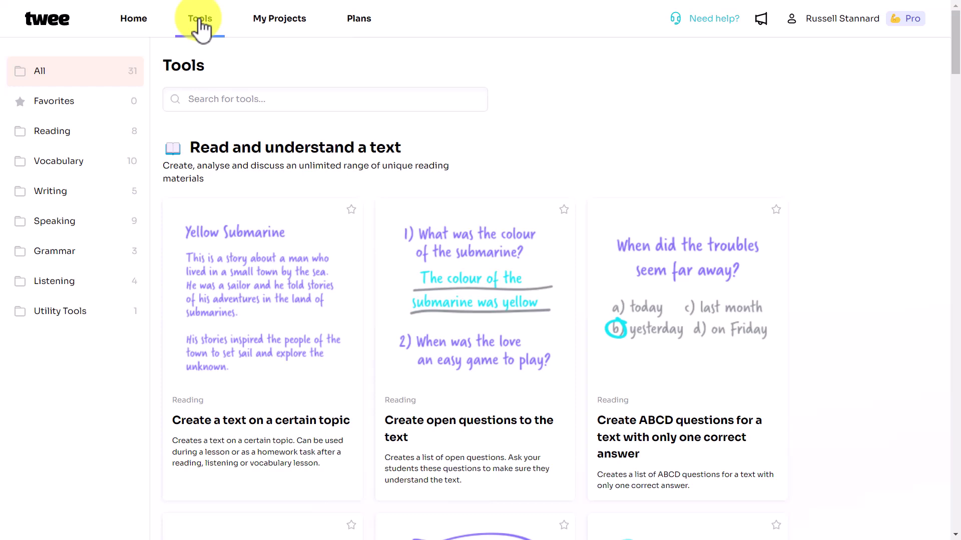
click(60, 161)
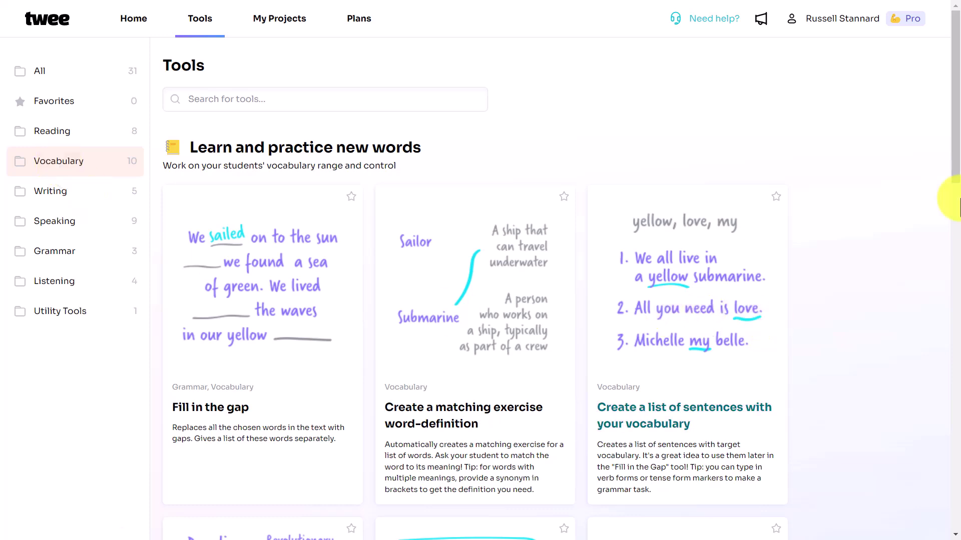
drag(954, 146, 953, 311)
click(273, 185)
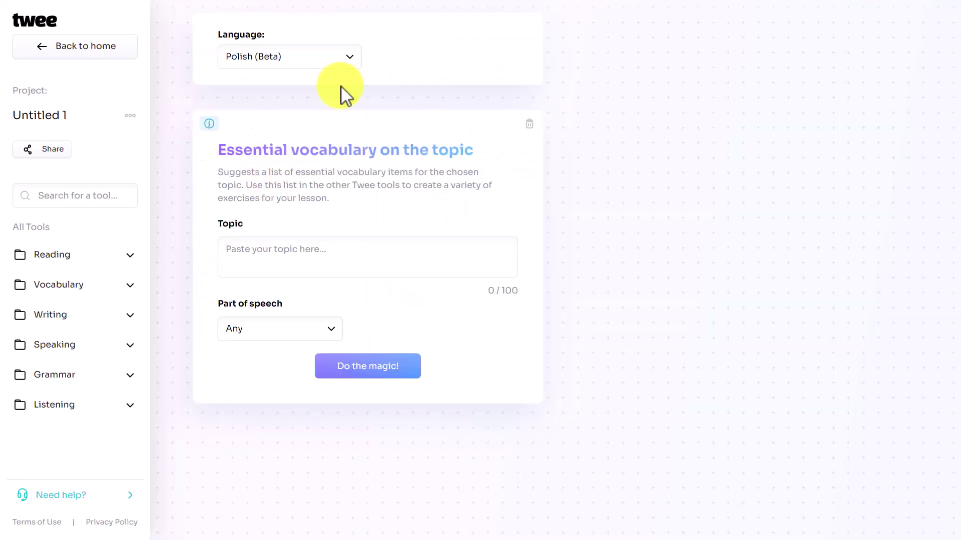
- Generate an essential vocabulary list in Polish (Beta) on the topic "Key vocabulary around football"
click(350, 59)
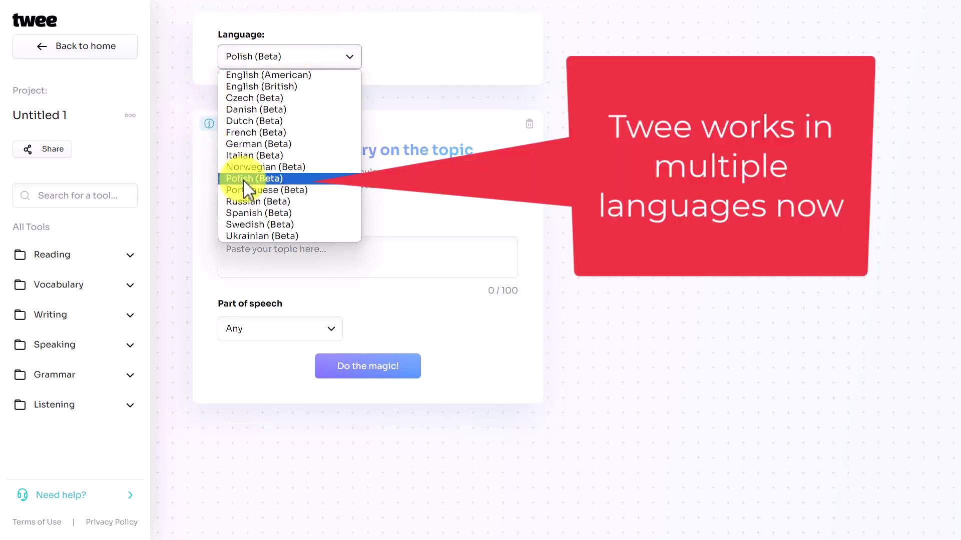
click(242, 179)
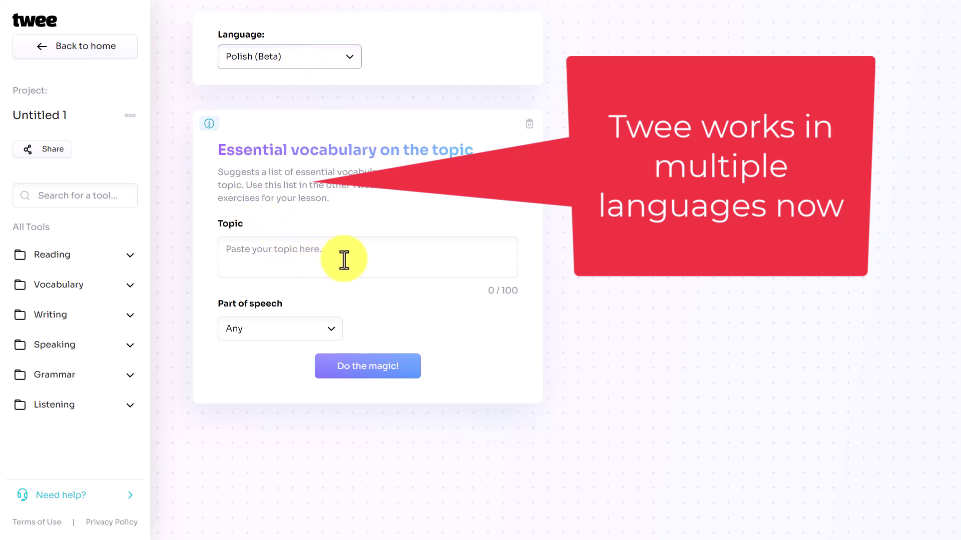
click(336, 245)
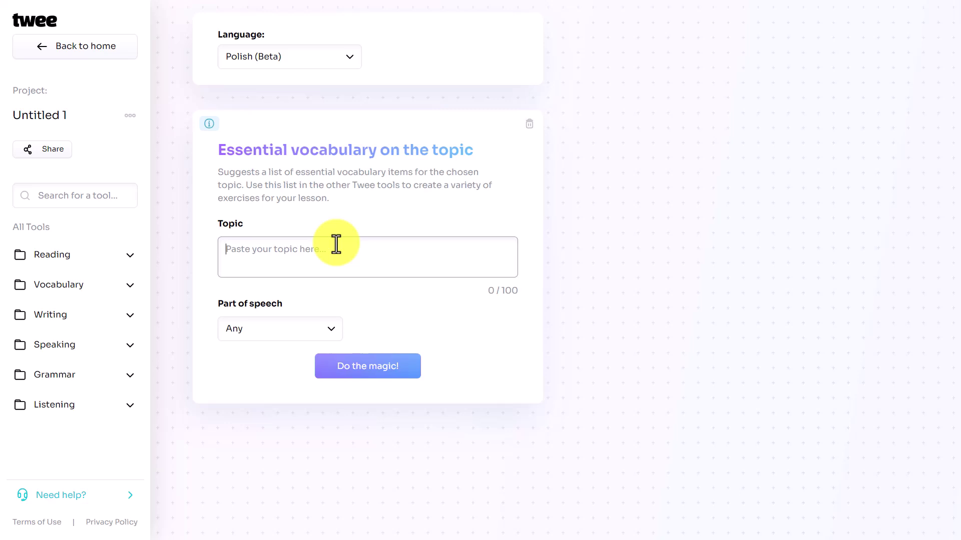
text(Key vocabulary ar)
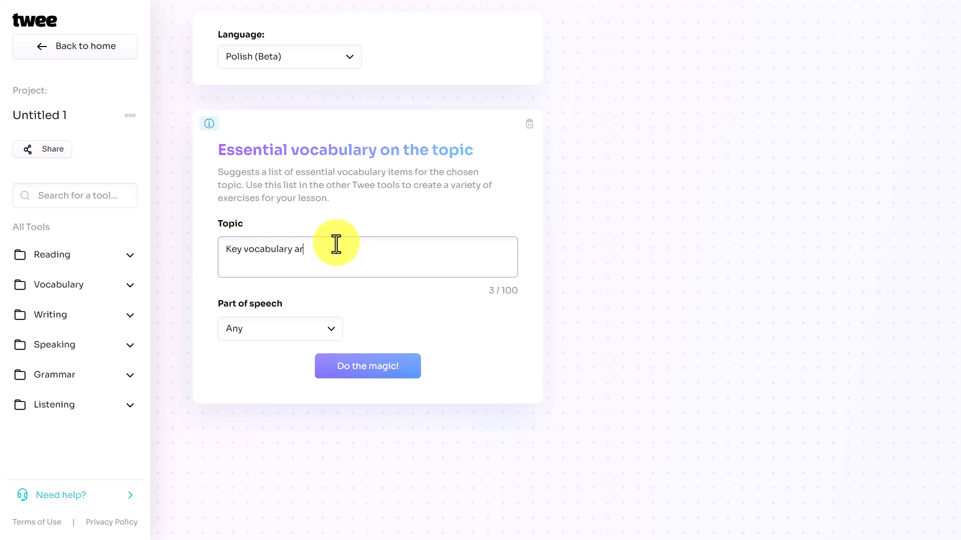
text(ound football)
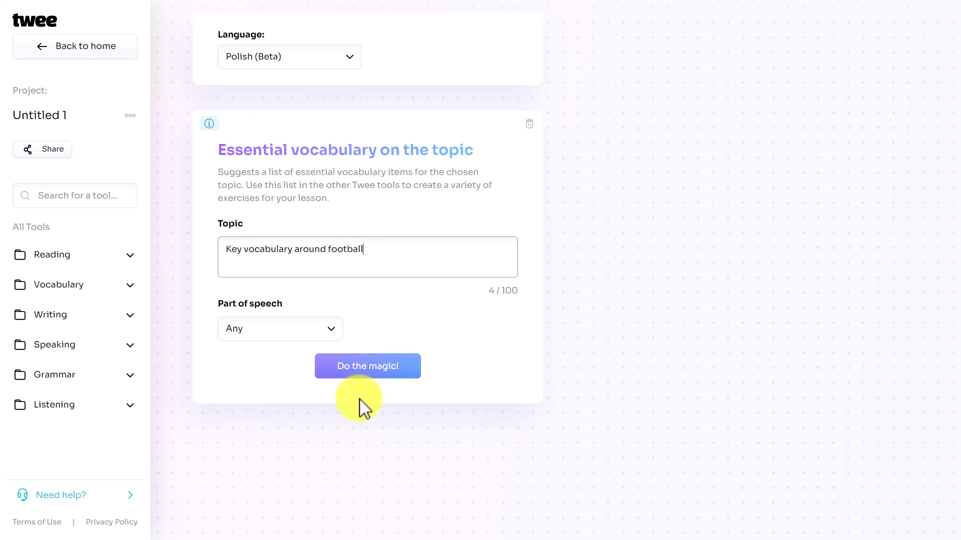
click(368, 369)
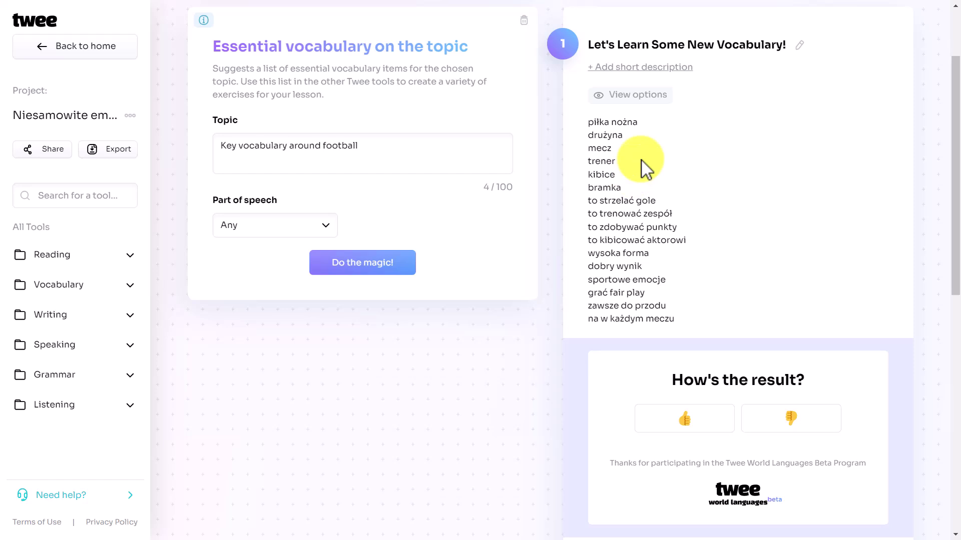
- Review the generated football vocabulary and its follow-up activities, and open the word list for editing and save it
drag(955, 188, 955, 426)
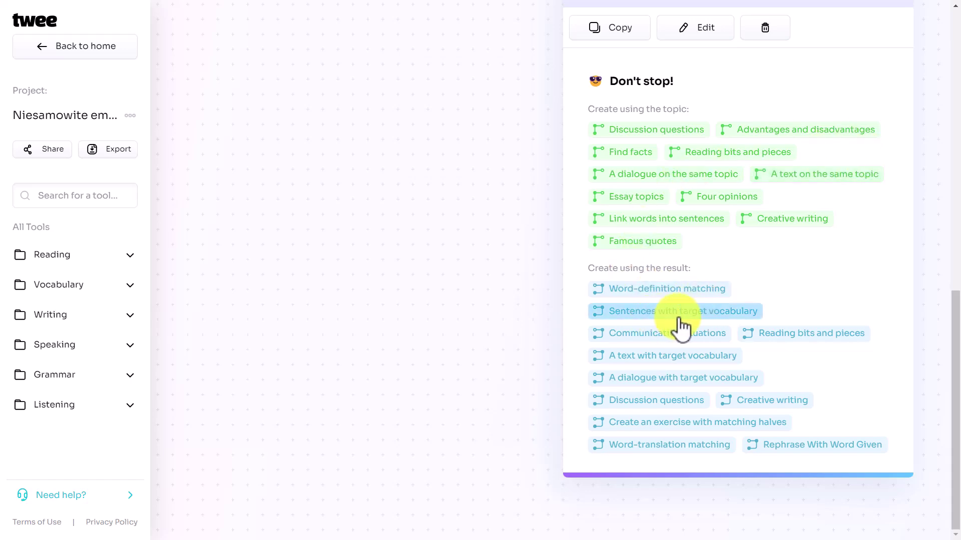
drag(956, 365, 946, 212)
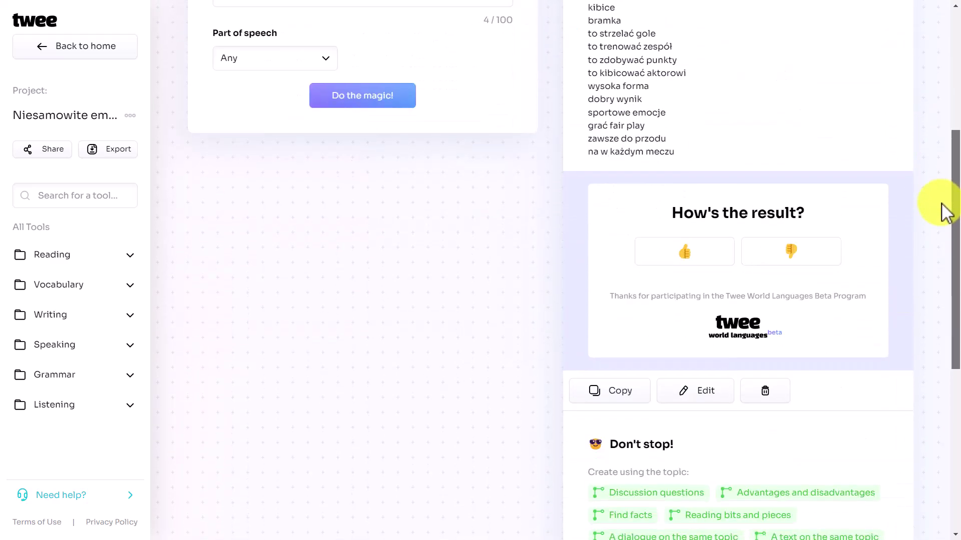
click(706, 398)
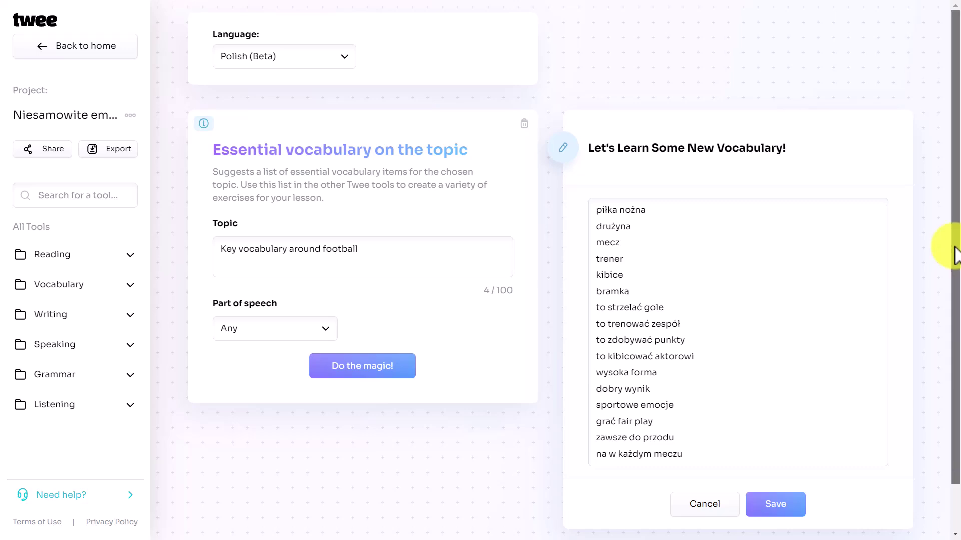
drag(956, 255, 955, 379)
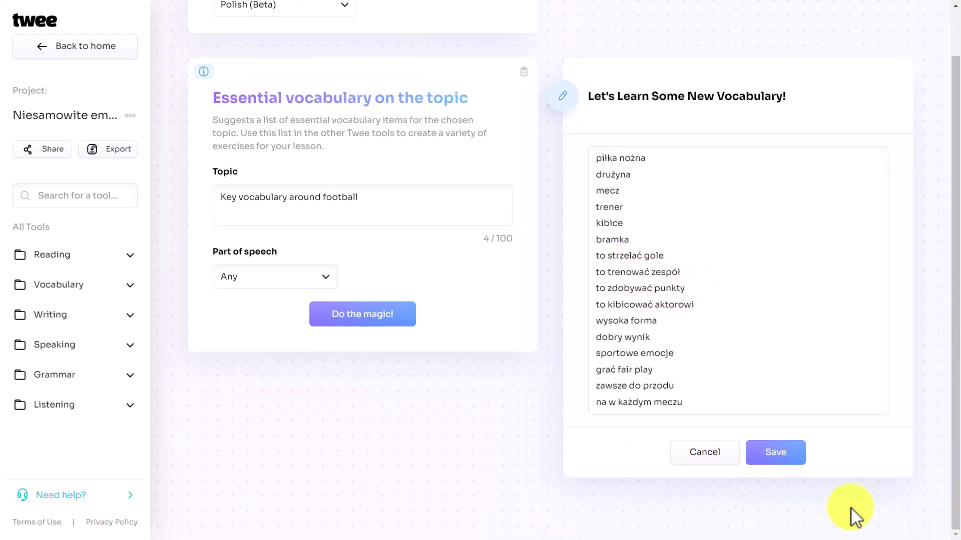
click(787, 457)
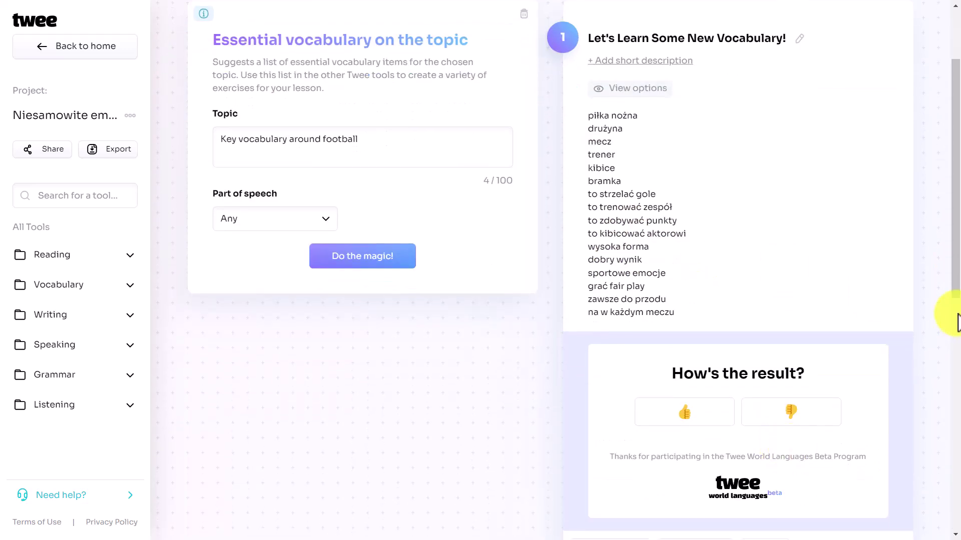
- Generate a list of sentences with target vocabulary from the football word list
drag(952, 268, 953, 492)
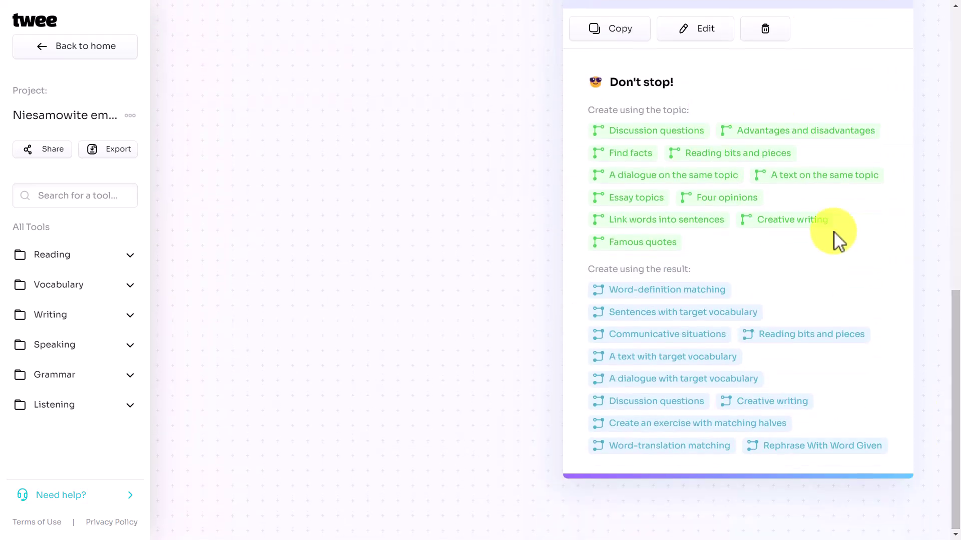
click(623, 320)
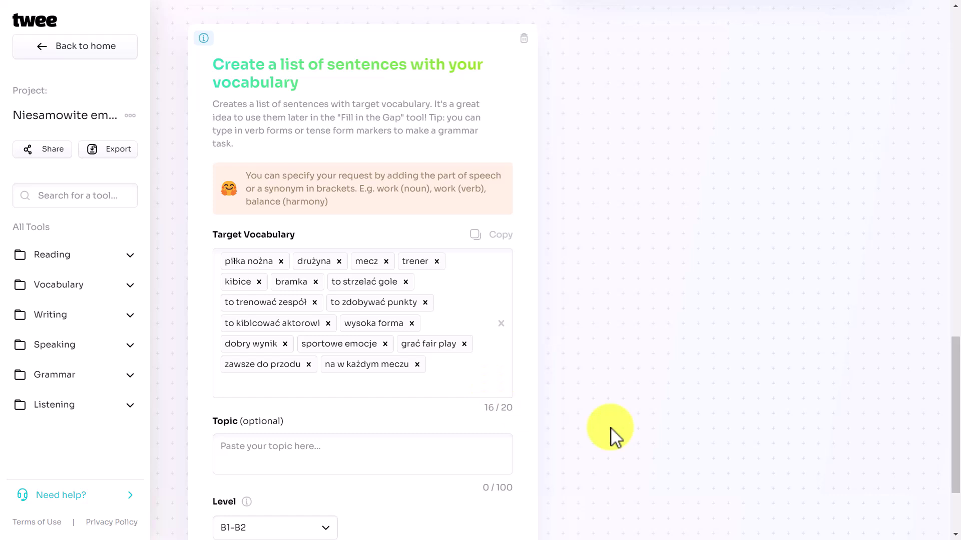
scroll(521, 251, down, 2)
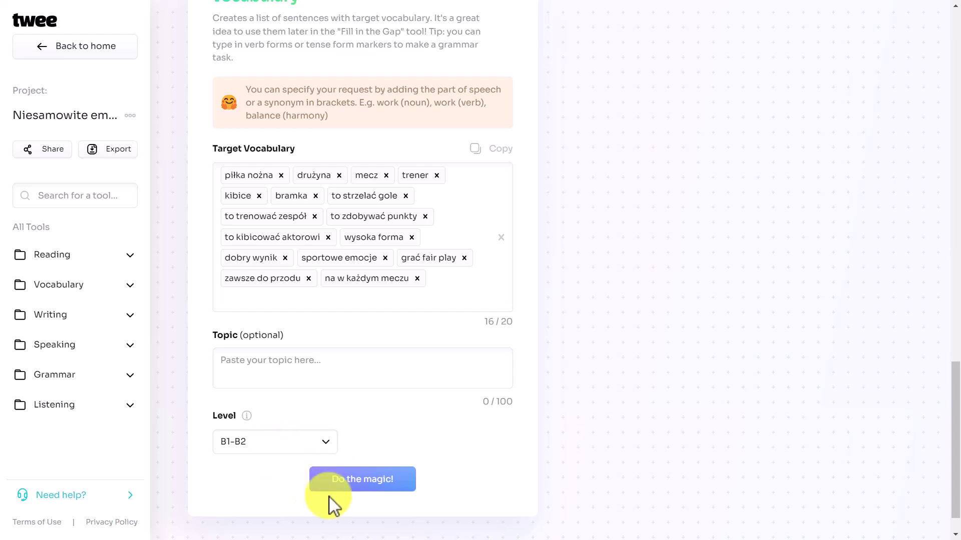
click(360, 481)
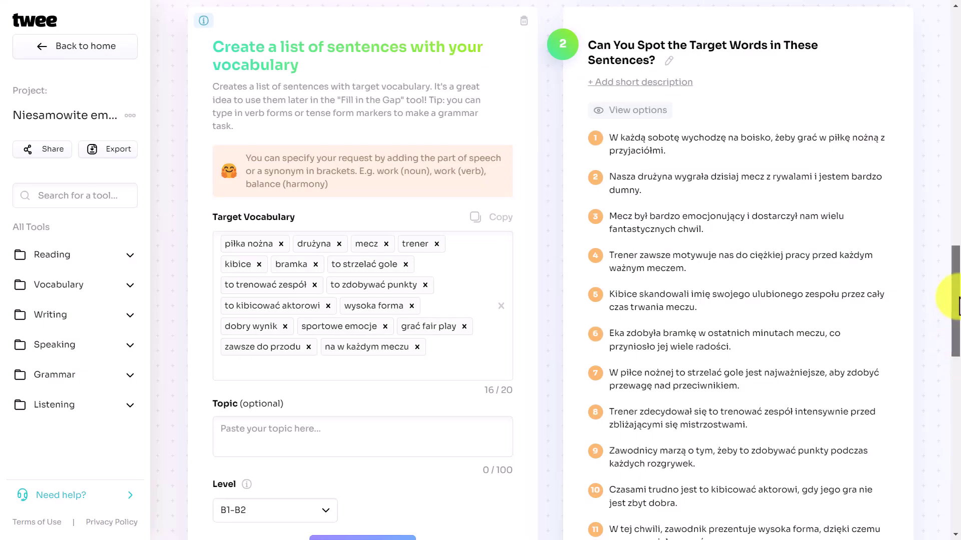
- Copy the generated sentences and paste them into NaturalReader's Personal online reader in place of the sample text
drag(958, 305, 950, 446)
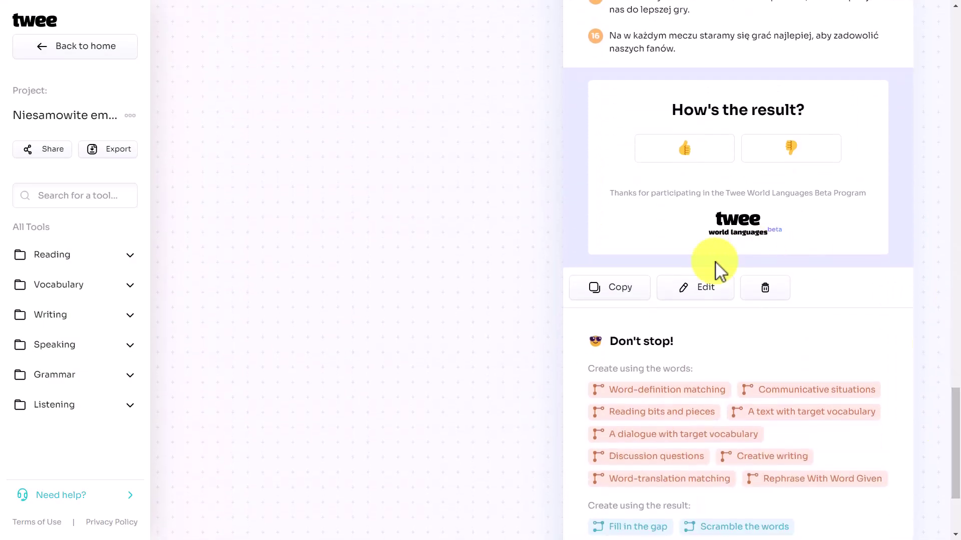
click(619, 303)
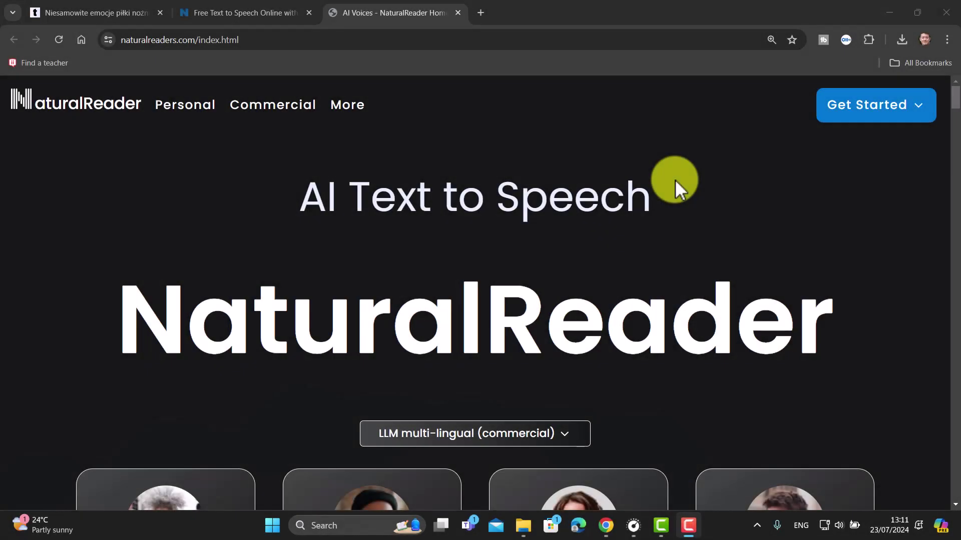
click(882, 119)
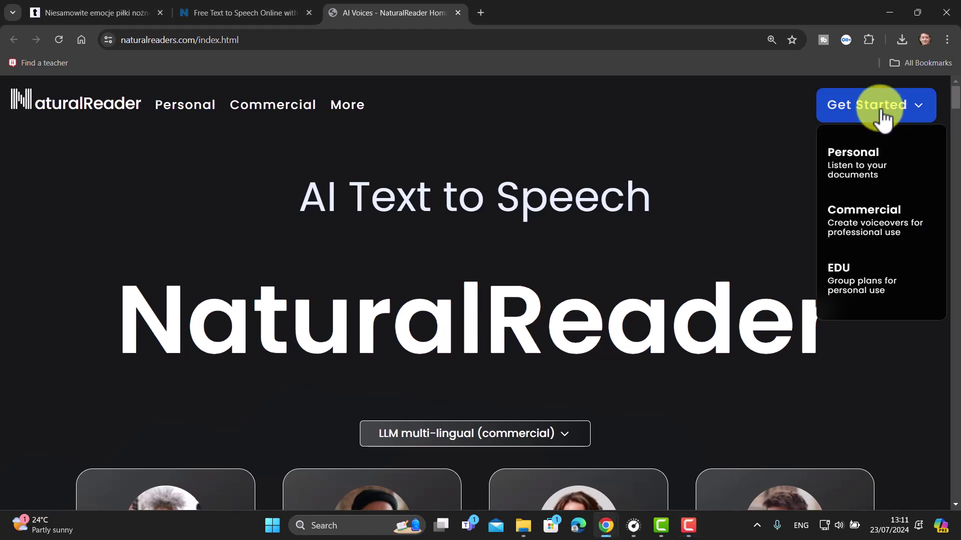
click(857, 170)
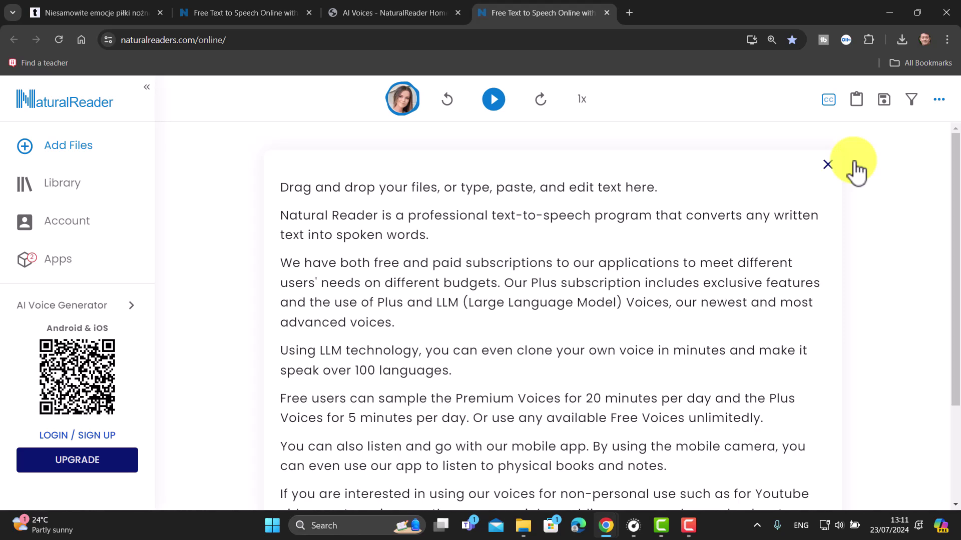
click(827, 166)
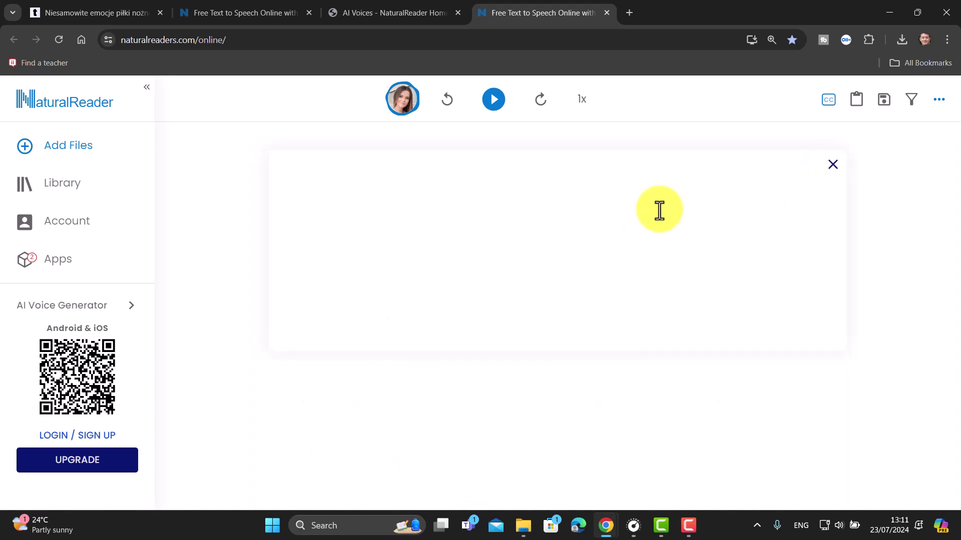
key(ctrl+v)
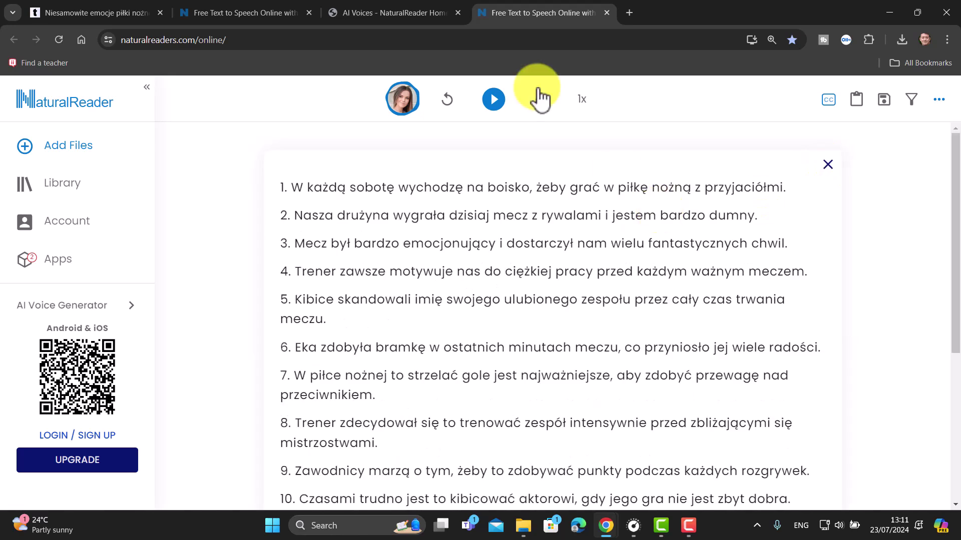
- Set the reading voice to the Polish voice Marek Plus AI, and play the first sentences aloud before pausing
click(404, 98)
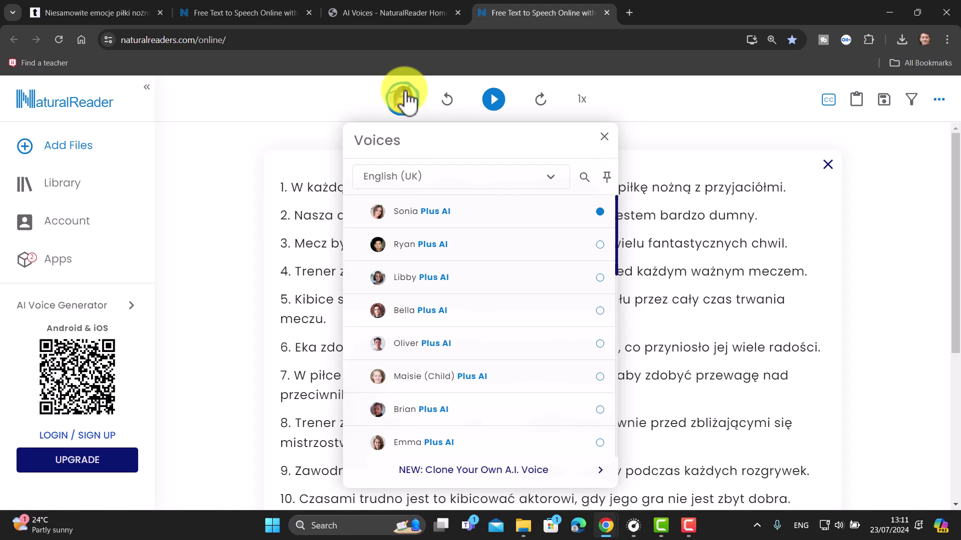
click(555, 186)
drag(567, 220, 537, 400)
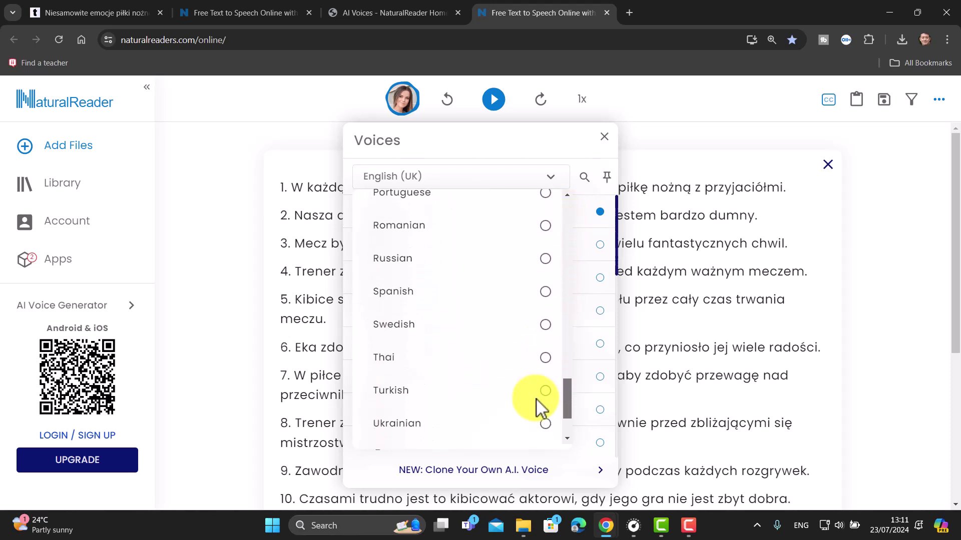
scroll(536, 398, up, 2)
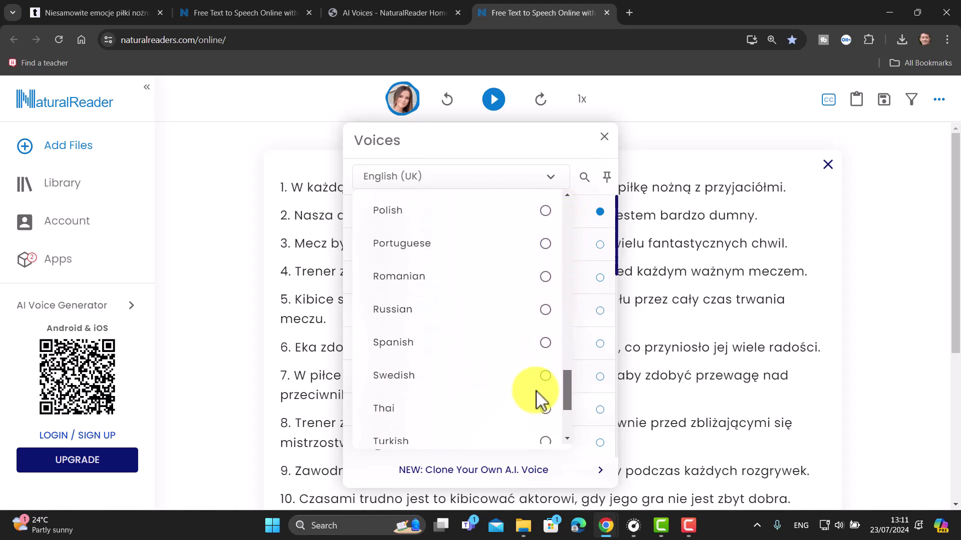
click(547, 237)
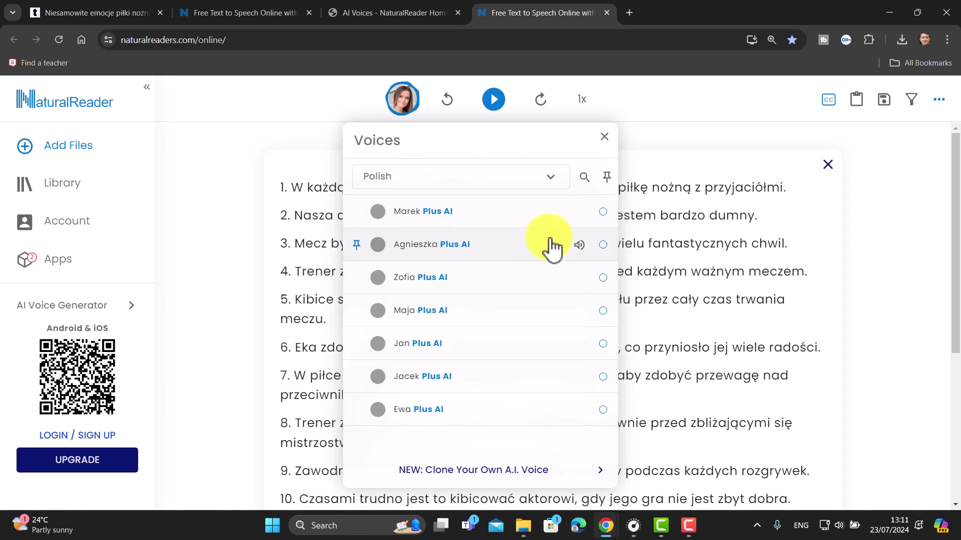
click(405, 216)
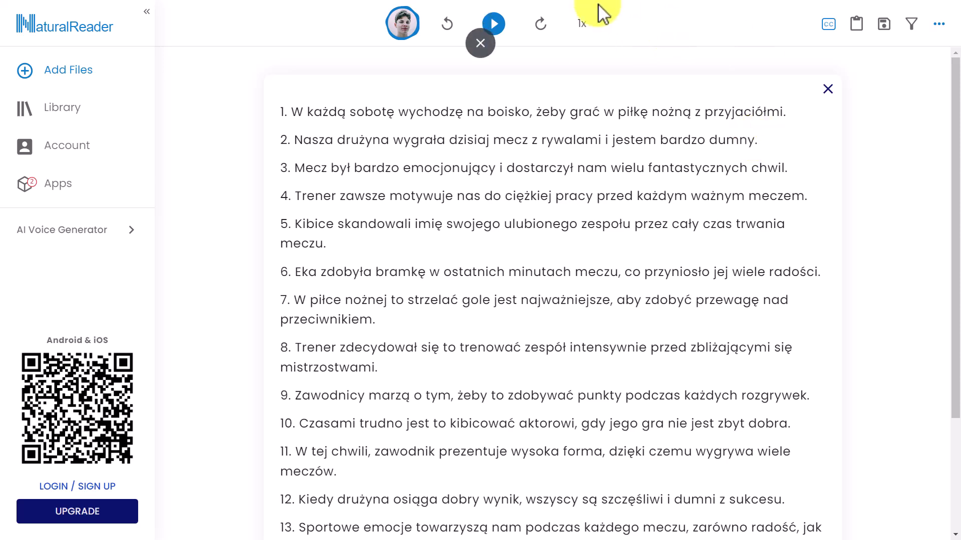
click(496, 26)
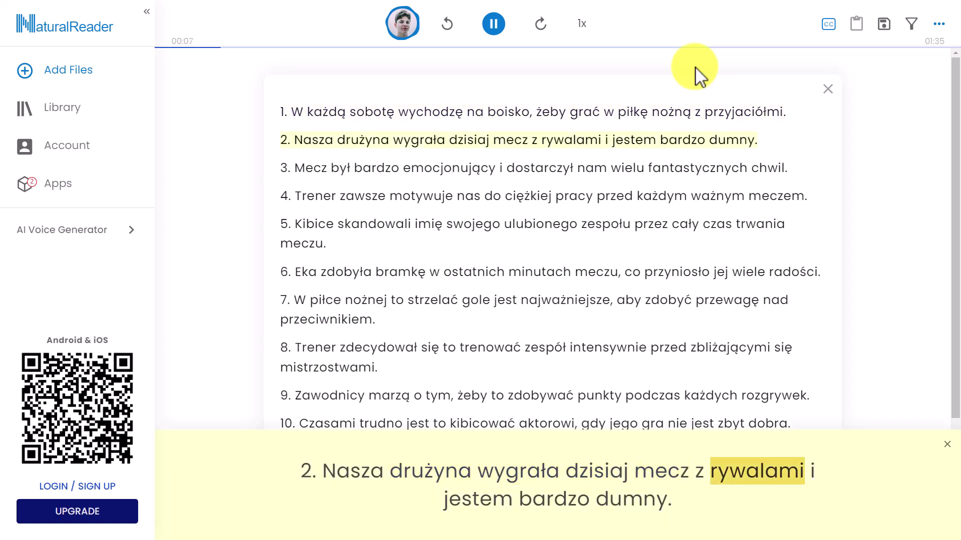
click(495, 25)
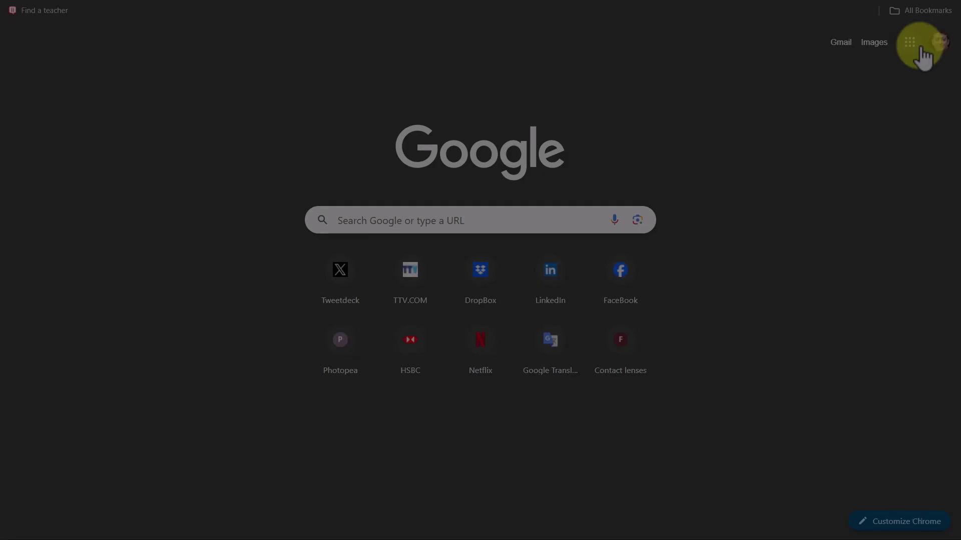
- Switch to Google Translate and paste the copied Polish sentences for translation into English
click(911, 43)
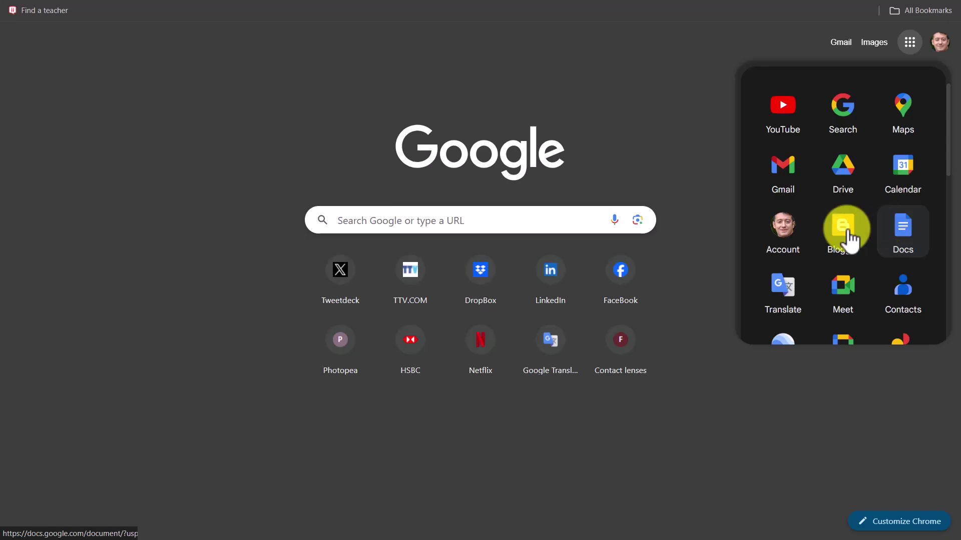
click(783, 292)
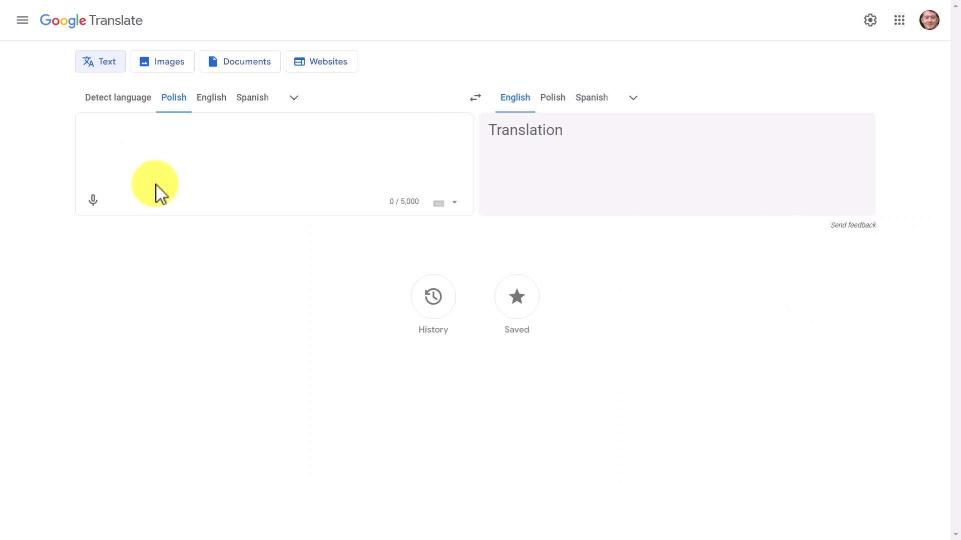
key(ctrl+v)
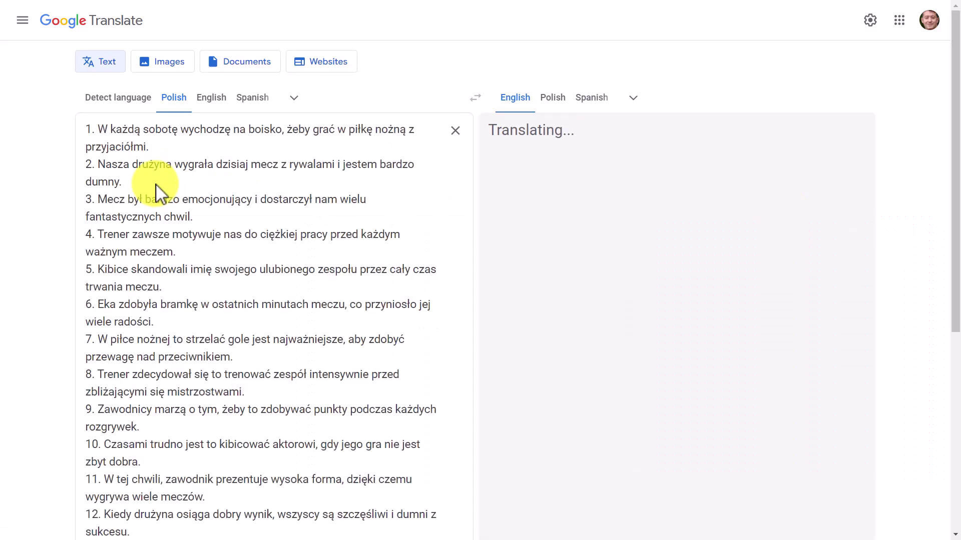
- Look through the full English translation of the pasted Polish football sentences
scroll(944, 209, down, 5)
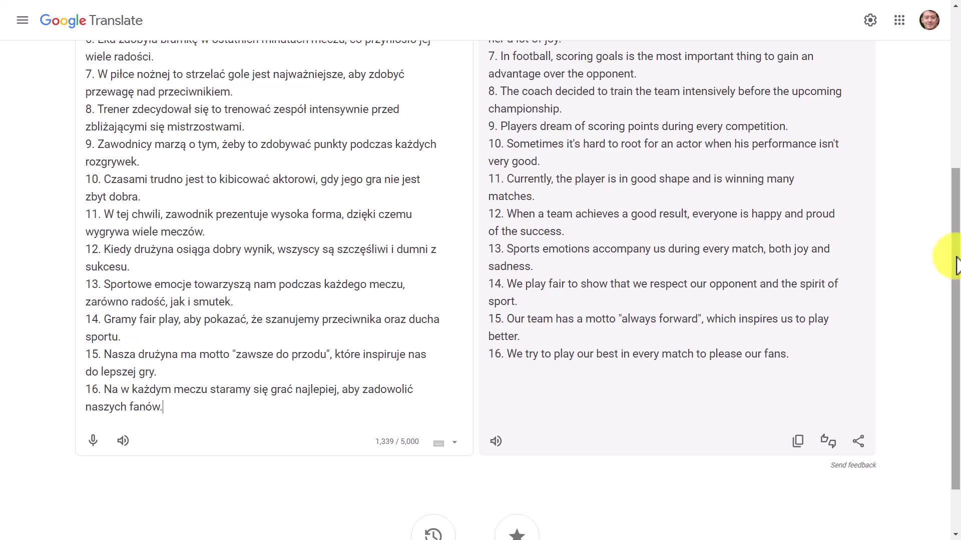
drag(956, 292, 958, 95)
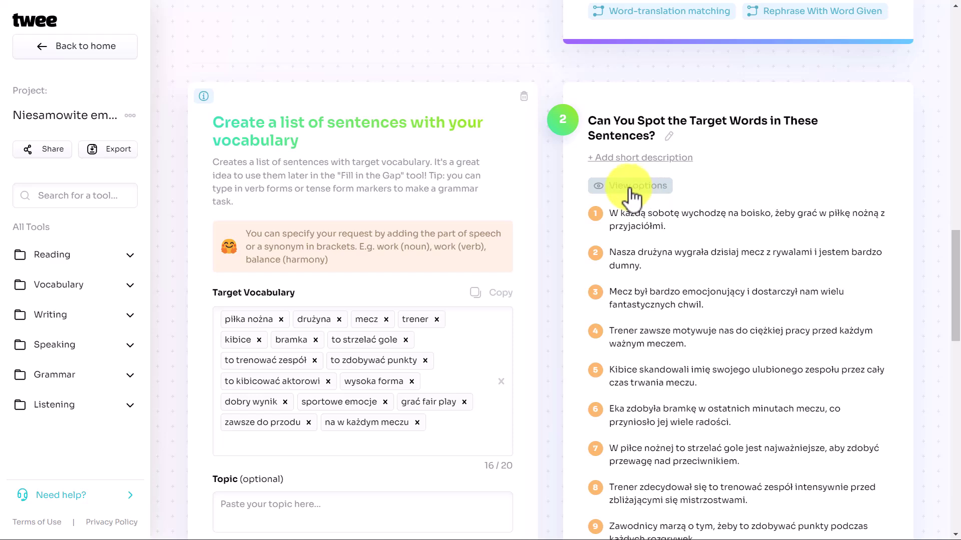
- Switch to Twee and turn on Highlight Vocabulary for the target-word sentences activity
click(636, 186)
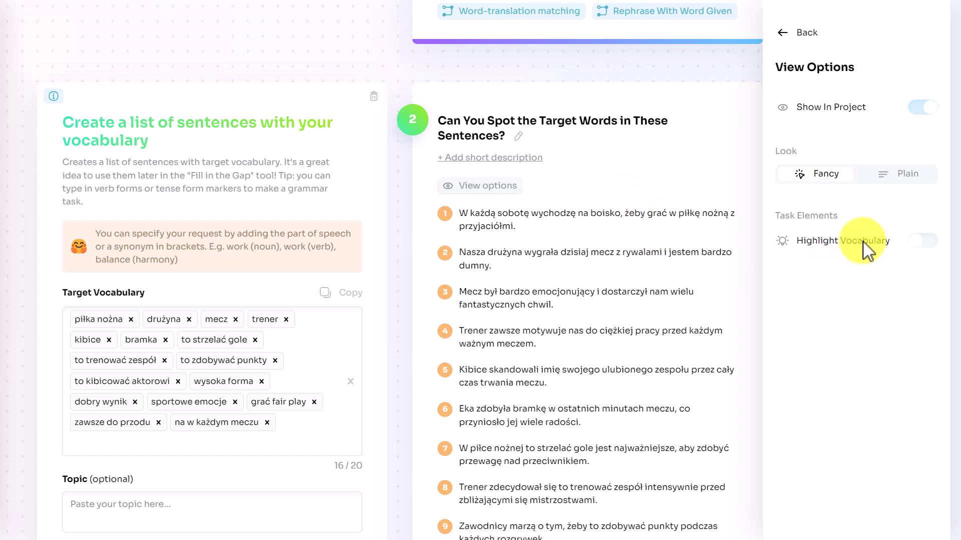
click(789, 249)
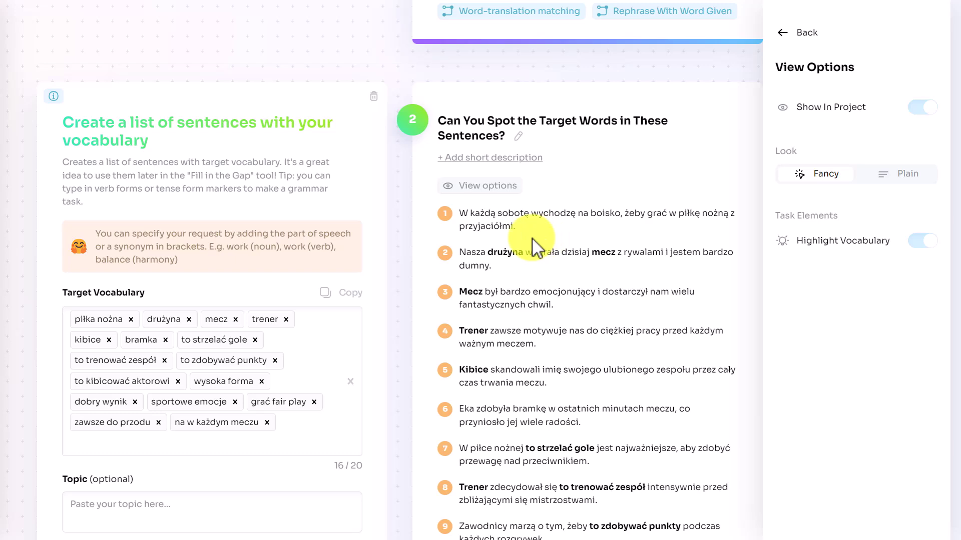
click(783, 32)
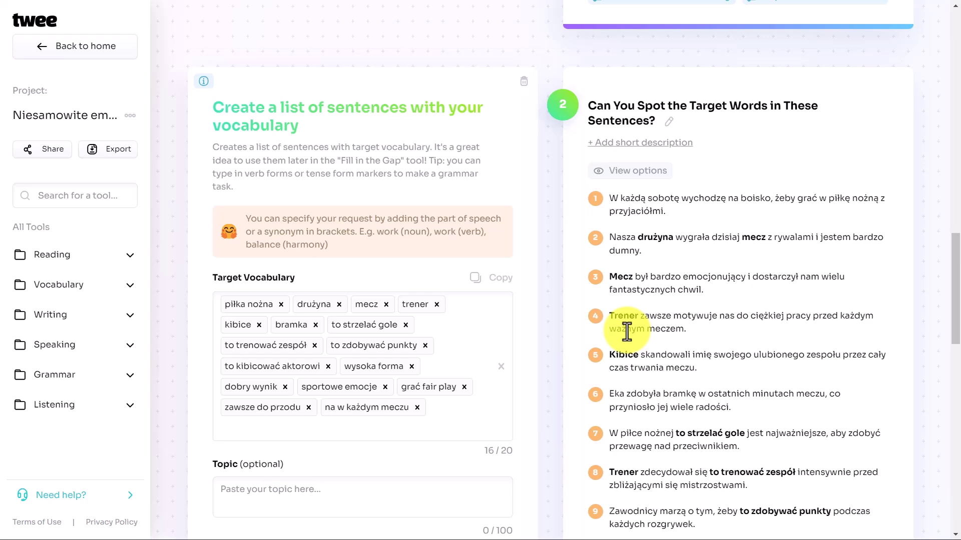
- Export the project as a PDF with correct answers included, and open the newest downloaded PDF to review its contents
click(118, 150)
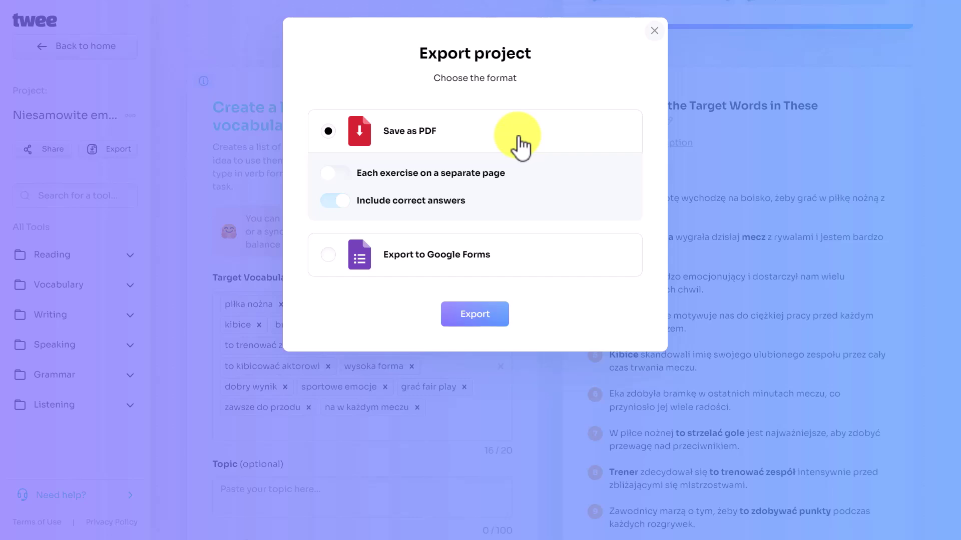
click(476, 315)
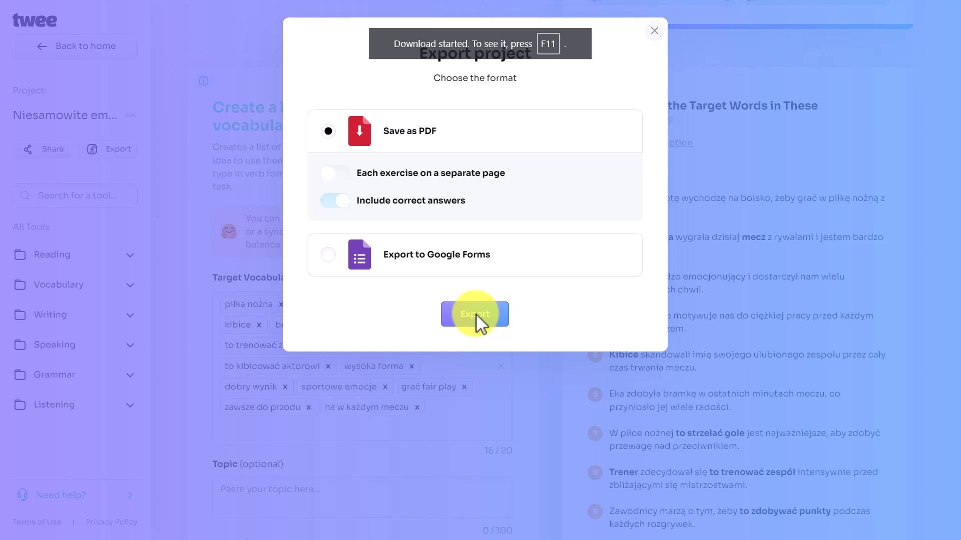
key(F11)
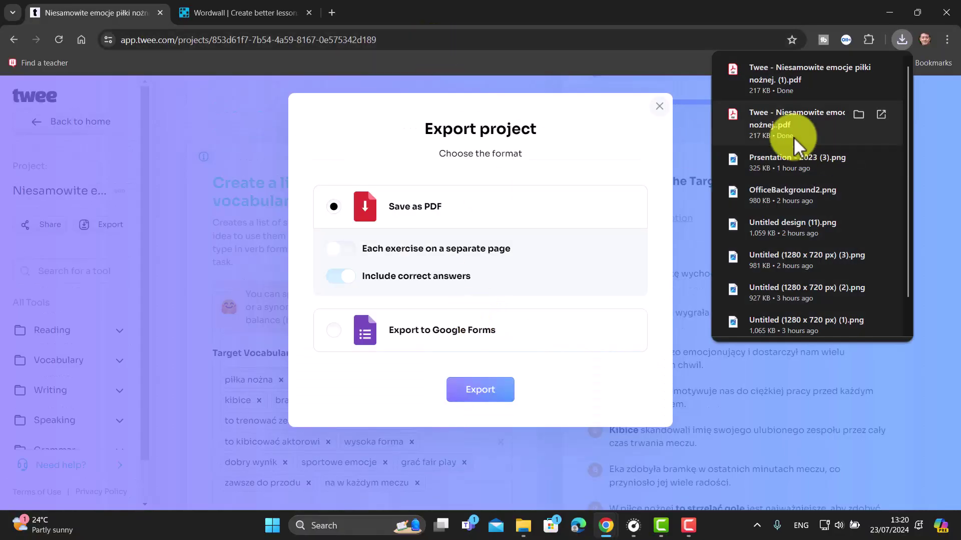
click(795, 75)
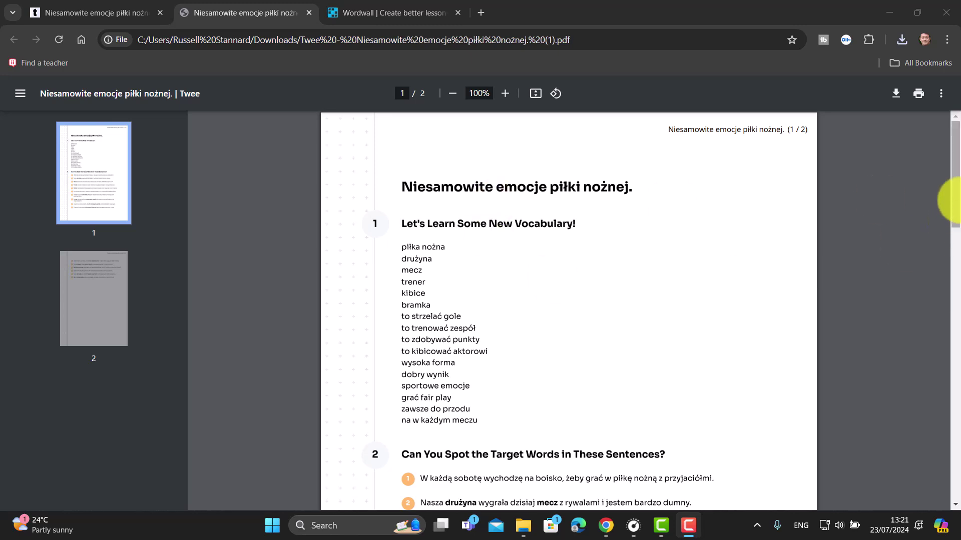
scroll(957, 236, down, 3)
scroll(956, 235, down, 1)
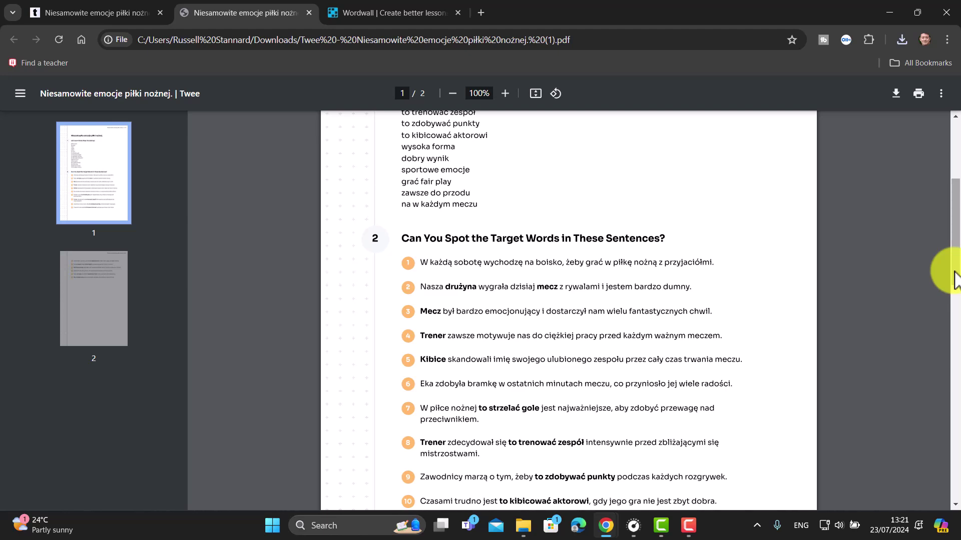
scroll(955, 290, down, 3)
drag(952, 318, 936, 385)
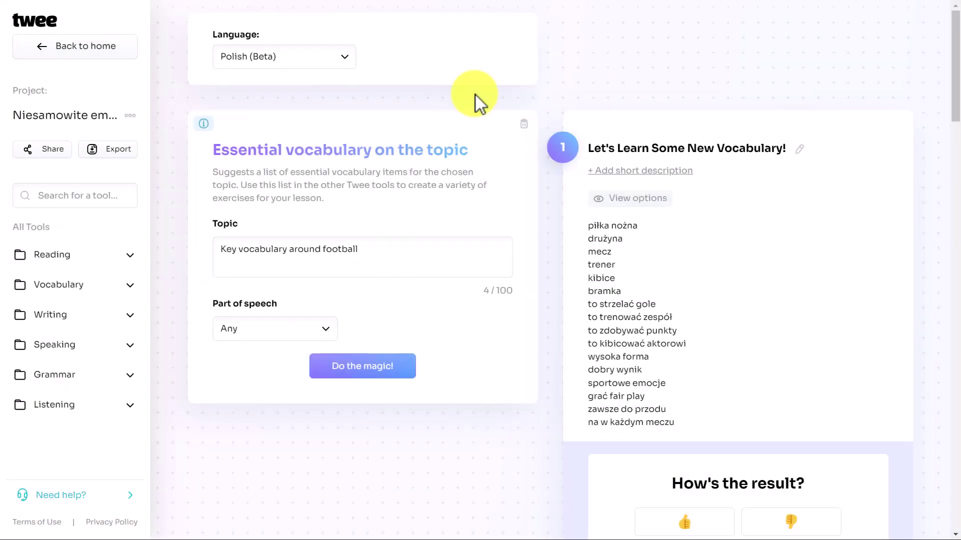
- Return to the Twee project and retitle the first vocabulary activity "Polish Football Words"
scroll(956, 80, down, 1)
scroll(956, 65, up, 1)
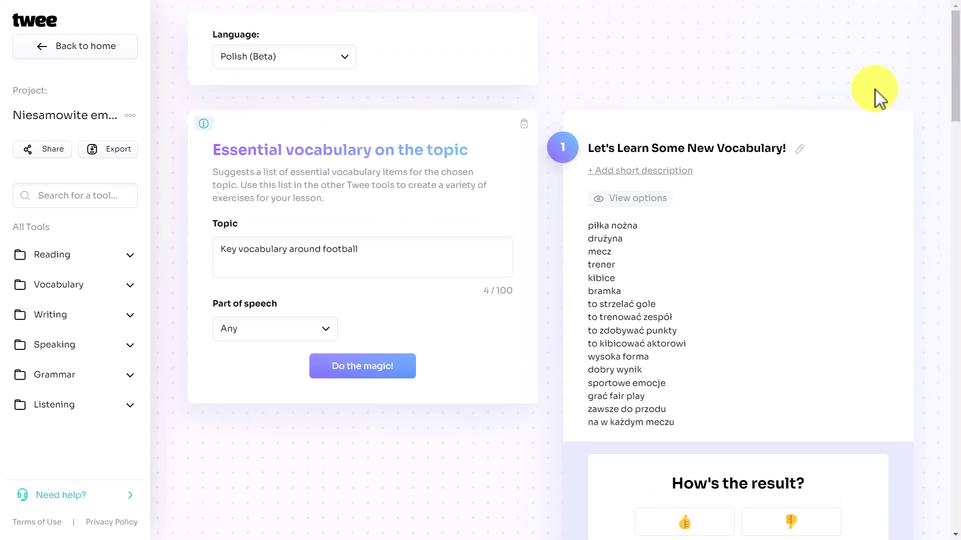
click(799, 150)
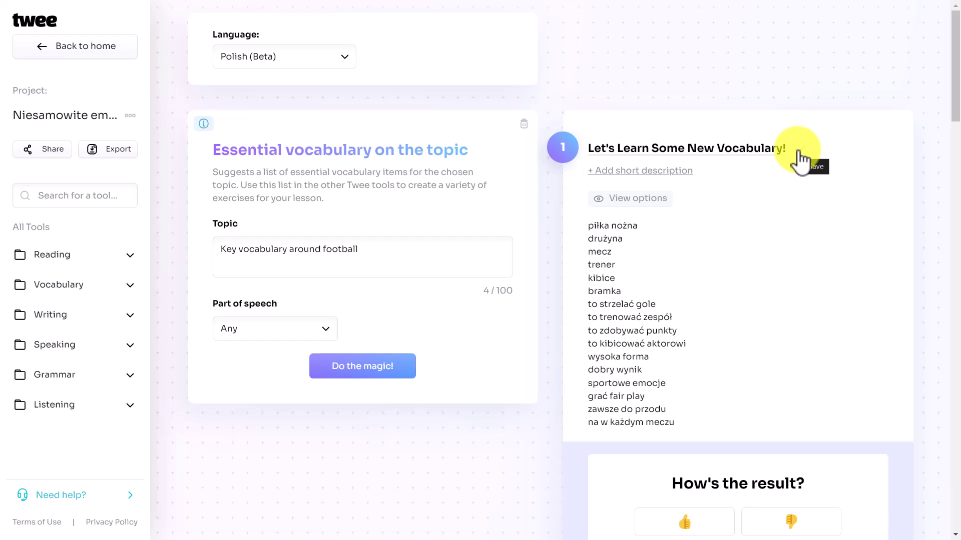
key(BackSpace)
key(BackSpace)
key(BackSpace)
key(BackSpace)
key(BackSpace)
key(BackSpace)
key(BackSpace)
key(BackSpace)
key(BackSpace)
key(BackSpace)
key(BackSpace)
key(BackSpace)
key(BackSpace)
key(BackSpace)
key(BackSpace)
key(BackSpace)
key(BackSpace)
key(BackSpace)
key(BackSpace)
key(BackSpace)
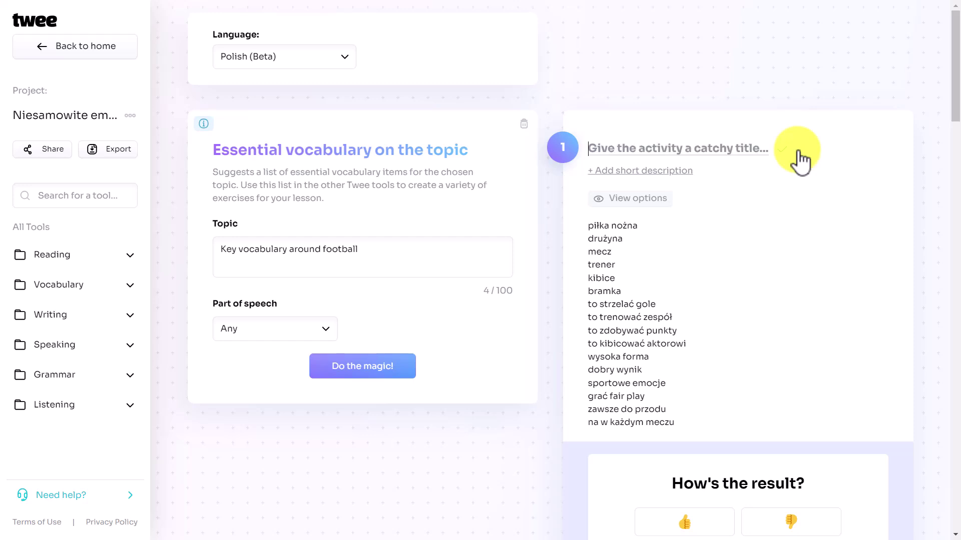
text(Pi)
key(BackSpace)
key(BackSpace)
text(Polish )
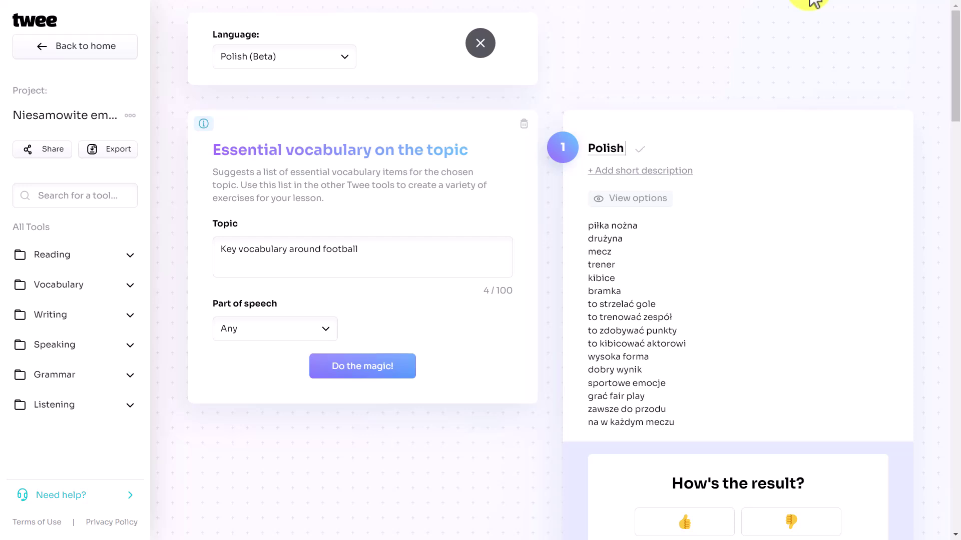
text(Football)
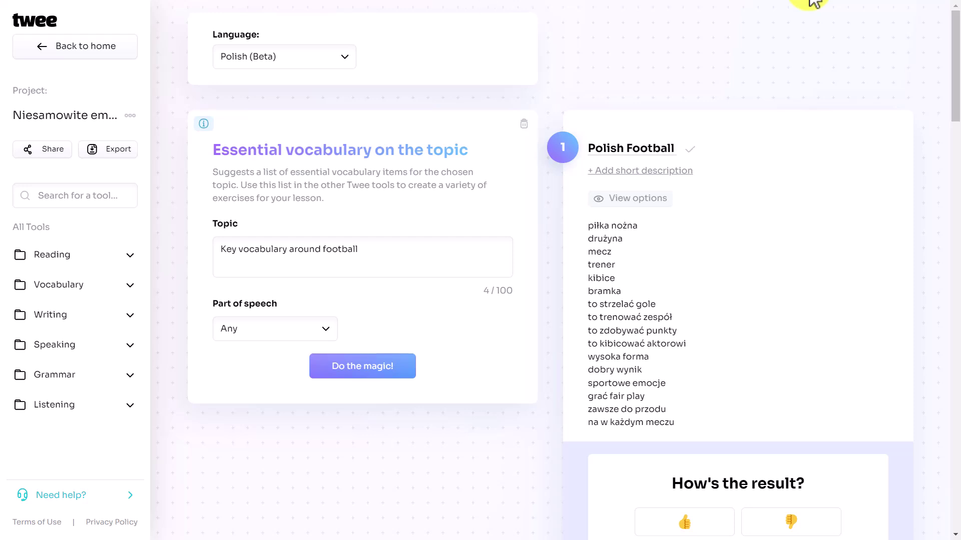
text( Words)
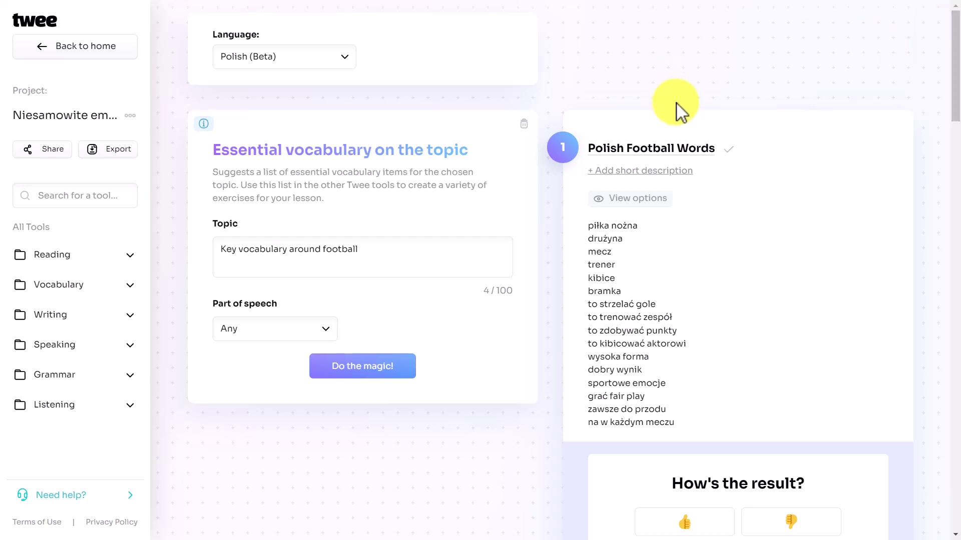
- Add the short description "Here are some key words around football" to the first vocabulary activity
click(641, 185)
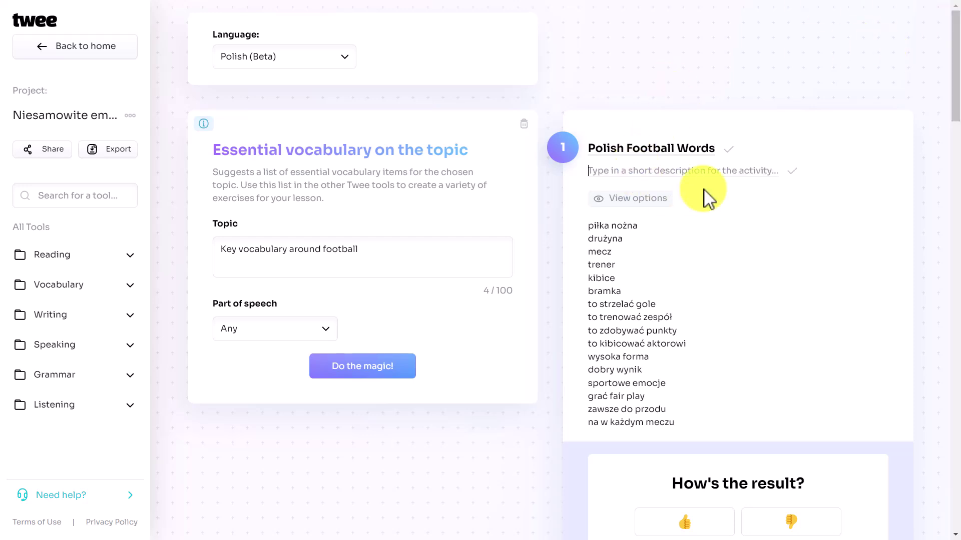
text(Here are some ke)
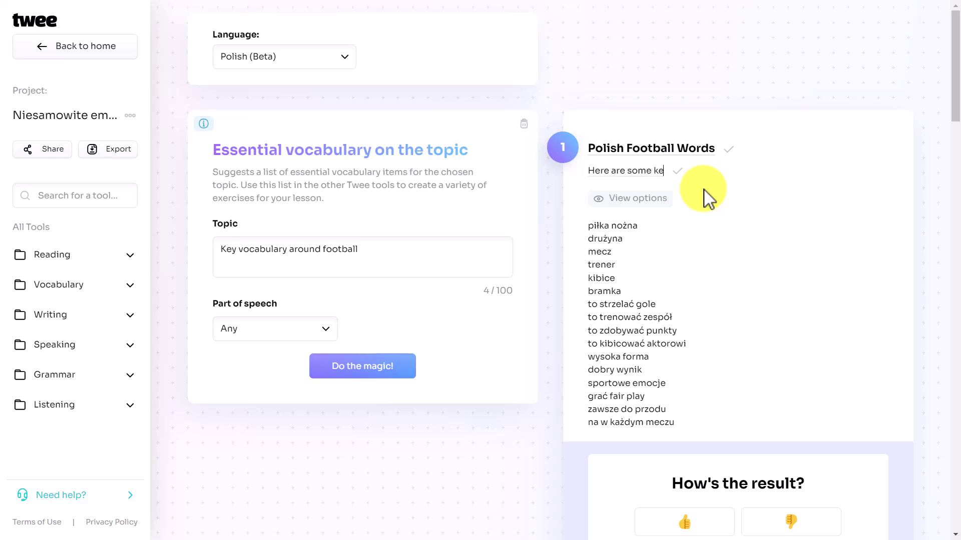
text(y words around football)
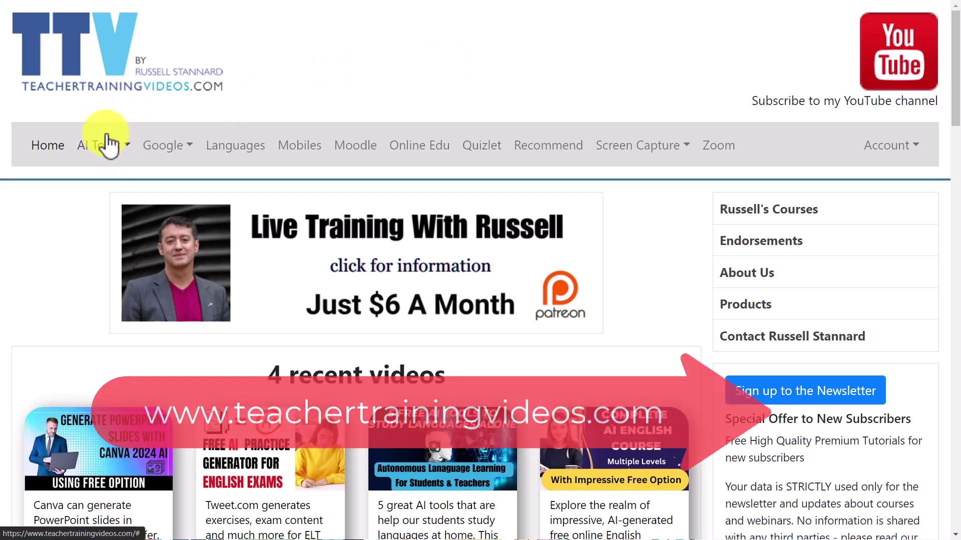
- Switch to teachertrainingvideos.com and show its AI Tools categories
click(118, 150)
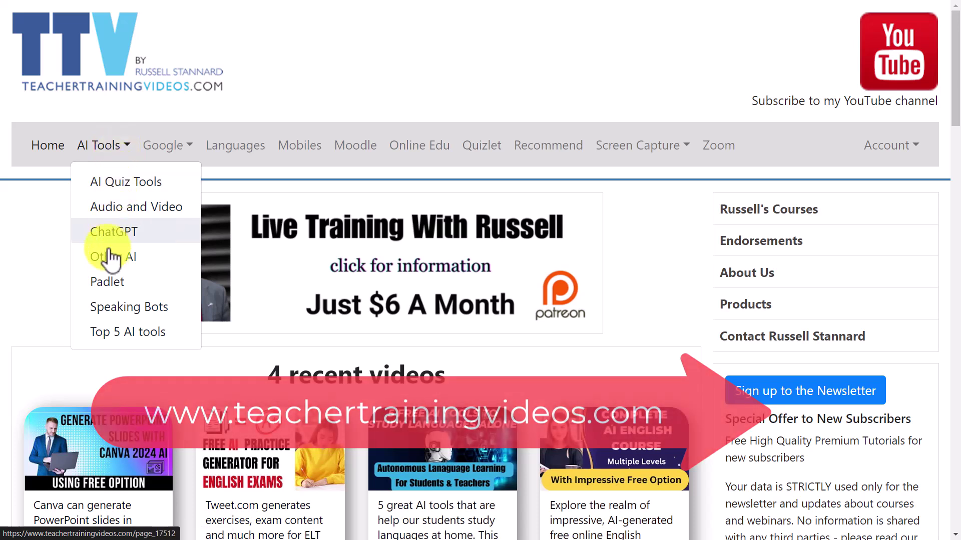
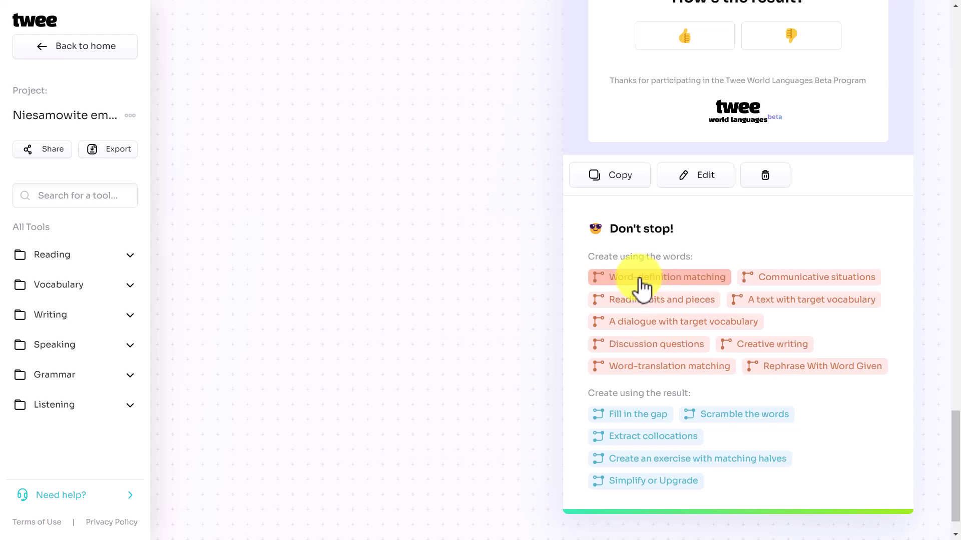
- In Twee, generate a B1-B2 word-definition matching exercise from the football words, and move it up above the sentences activity
click(642, 287)
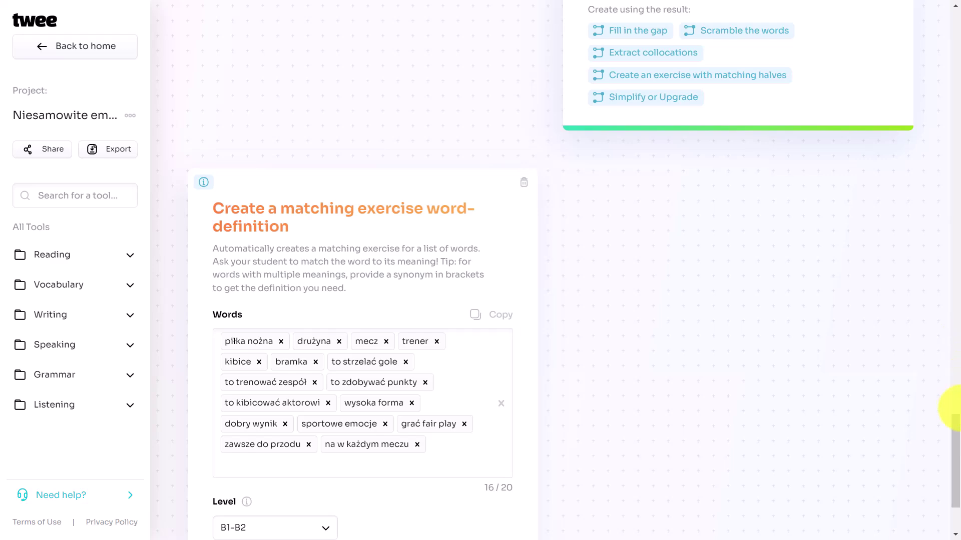
scroll(944, 429, down, 3)
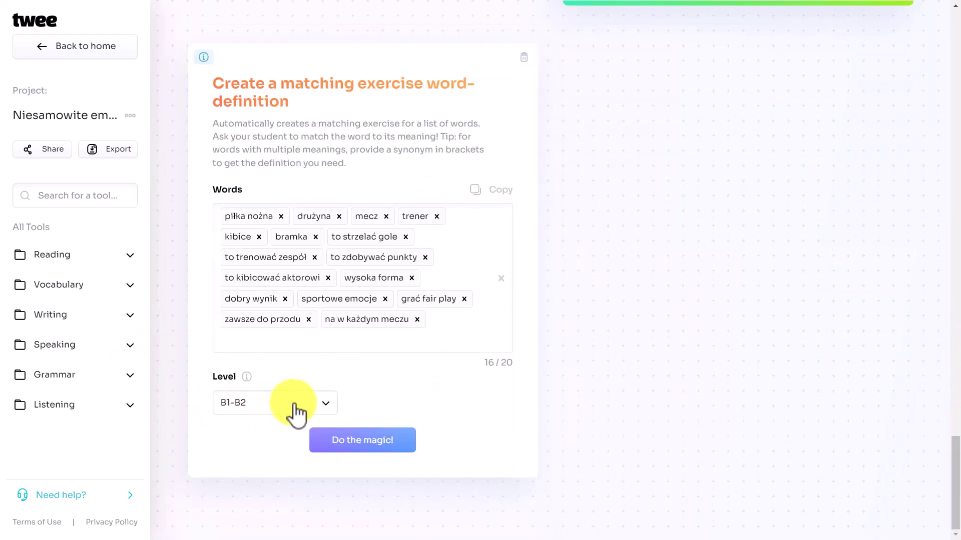
click(370, 447)
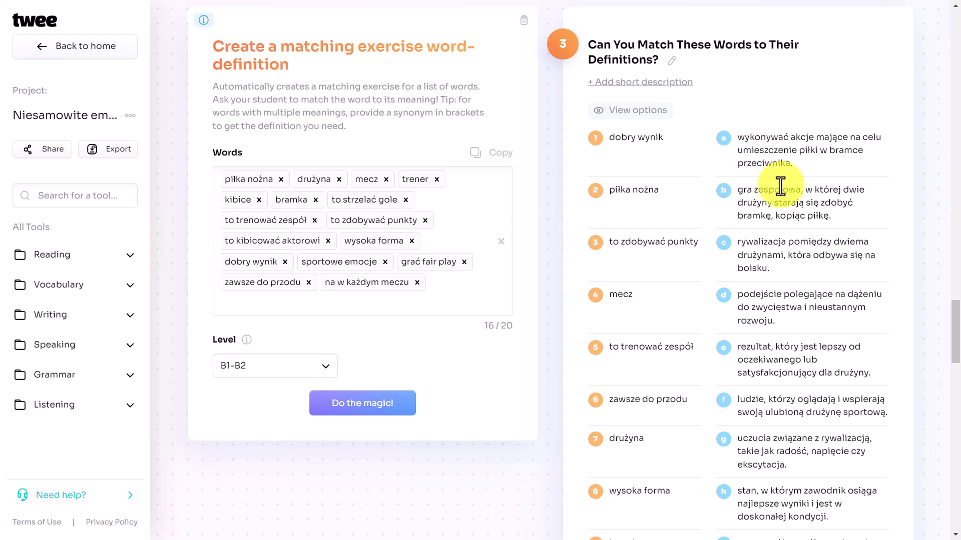
mouse_move(953, 321)
mouse_down()
mouse_move(955, 150)
mouse_move(954, 399)
mouse_move(943, 475)
mouse_move(954, 525)
mouse_move(944, 475)
mouse_move(957, 314)
mouse_up()
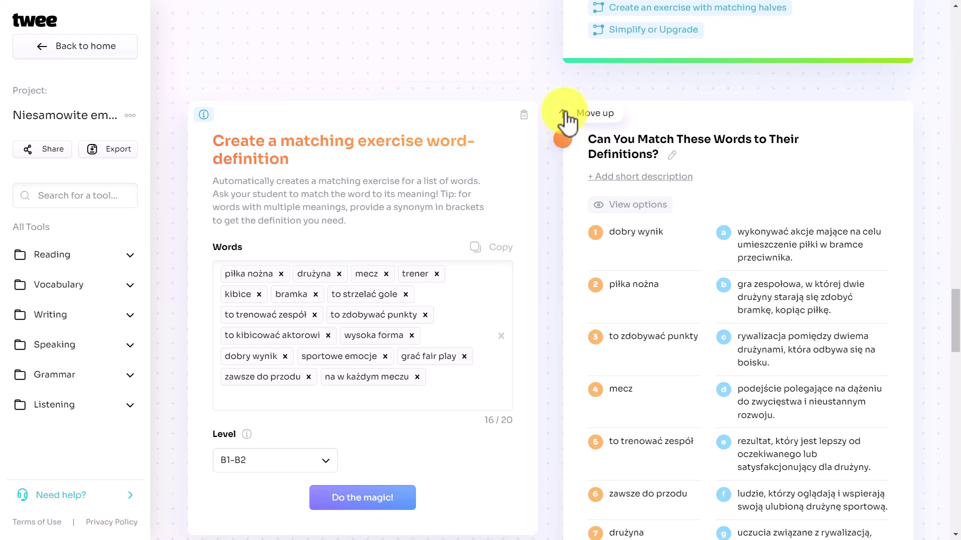
click(564, 115)
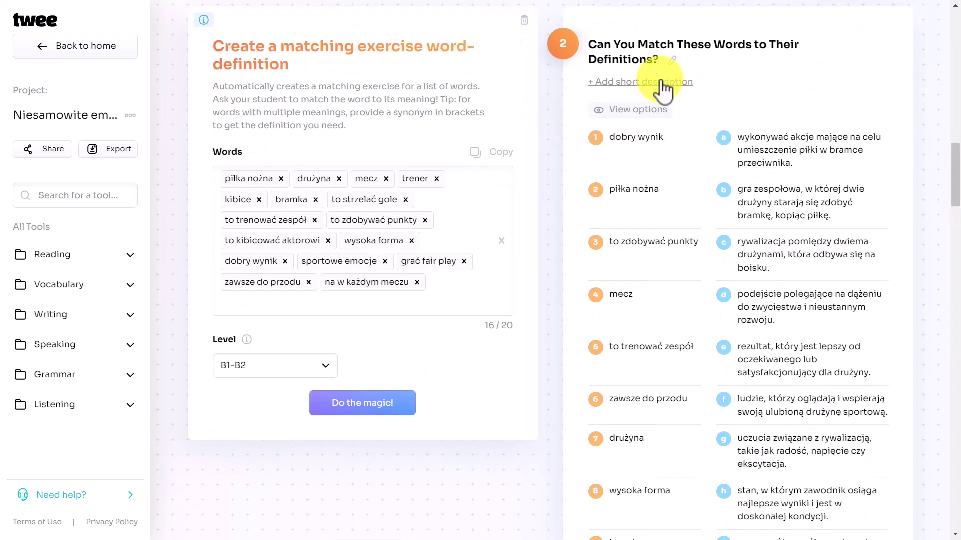
- Create a text-with-target-vocabulary task from the sentences activity's words, and set its length range to 100-250
drag(955, 167, 956, 378)
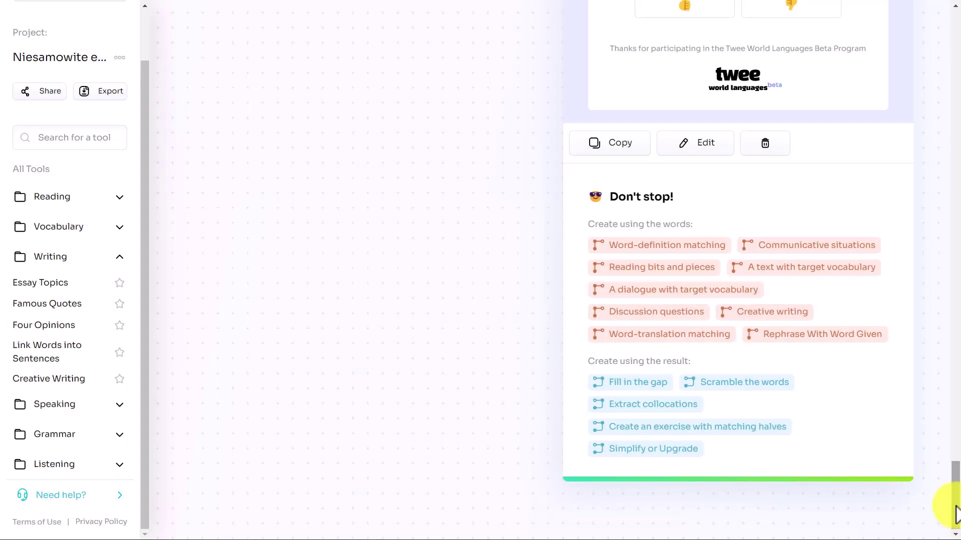
drag(955, 515, 956, 424)
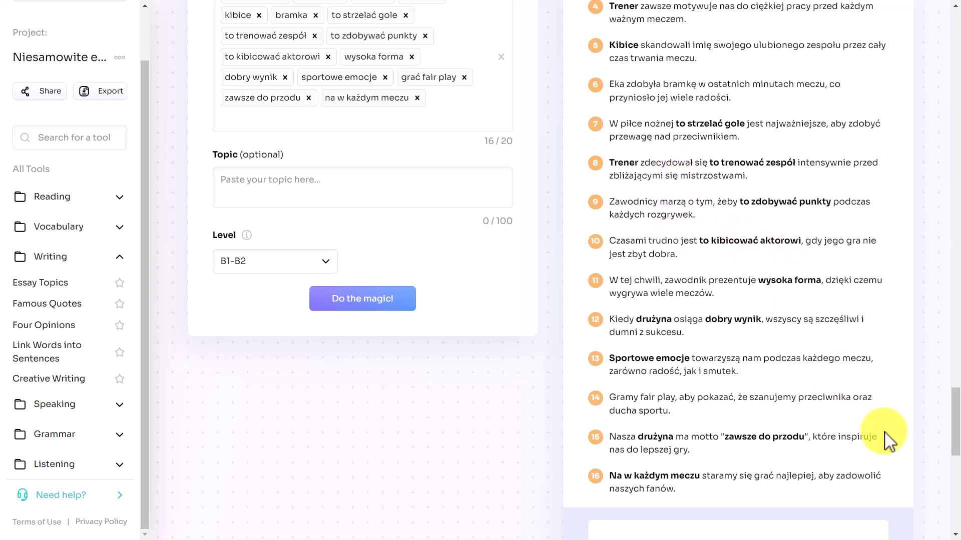
drag(955, 407, 949, 497)
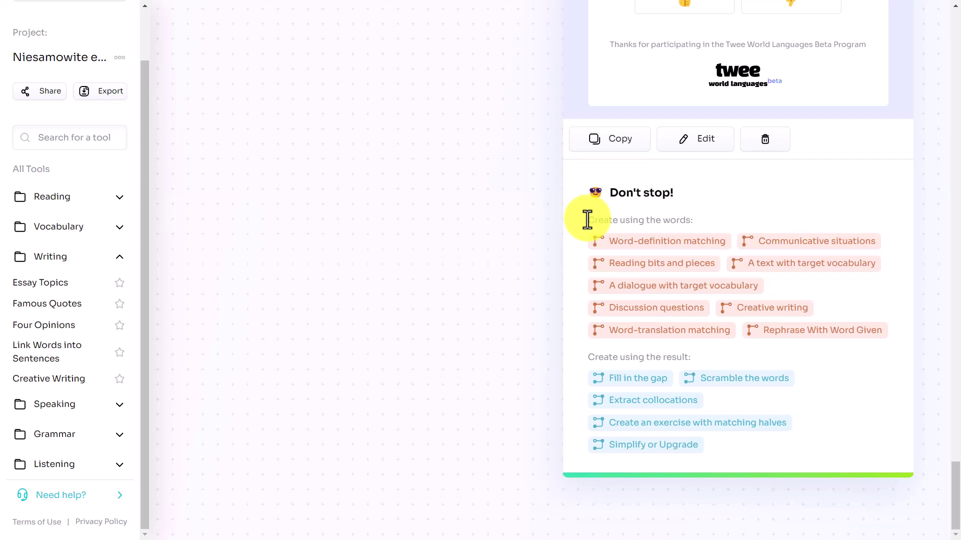
click(852, 278)
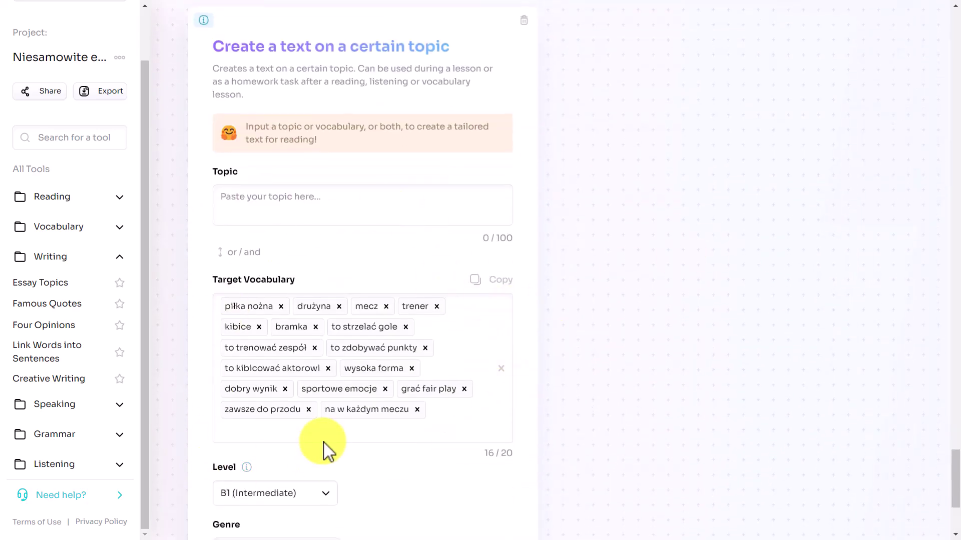
drag(955, 465, 953, 488)
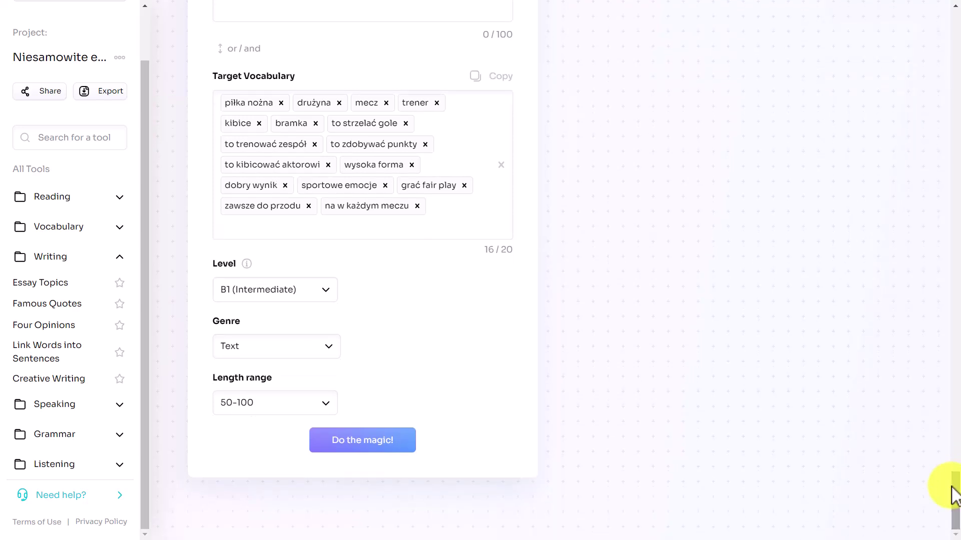
click(325, 402)
click(247, 432)
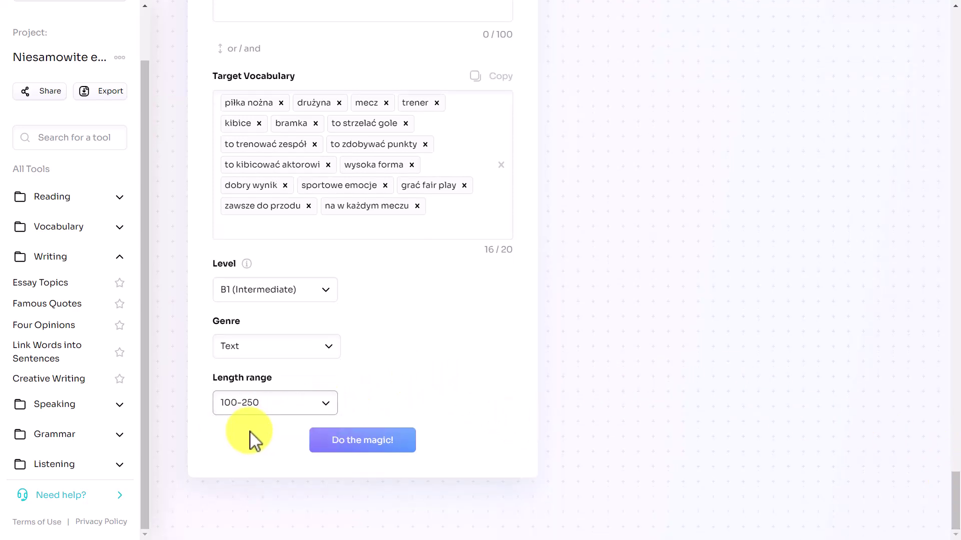
- Set the topic of the text-creation task to "Football" and generate the reading text
drag(956, 500, 948, 468)
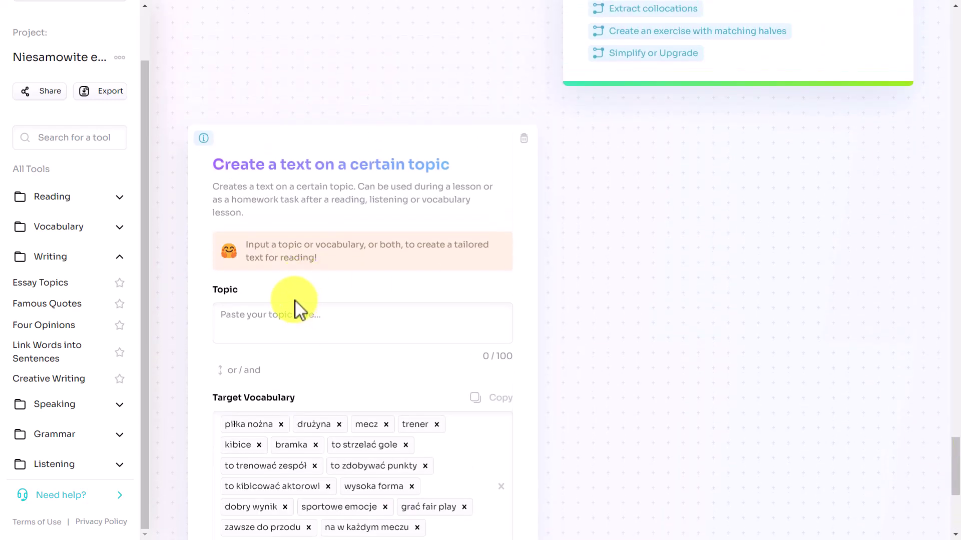
click(346, 317)
text(Fo)
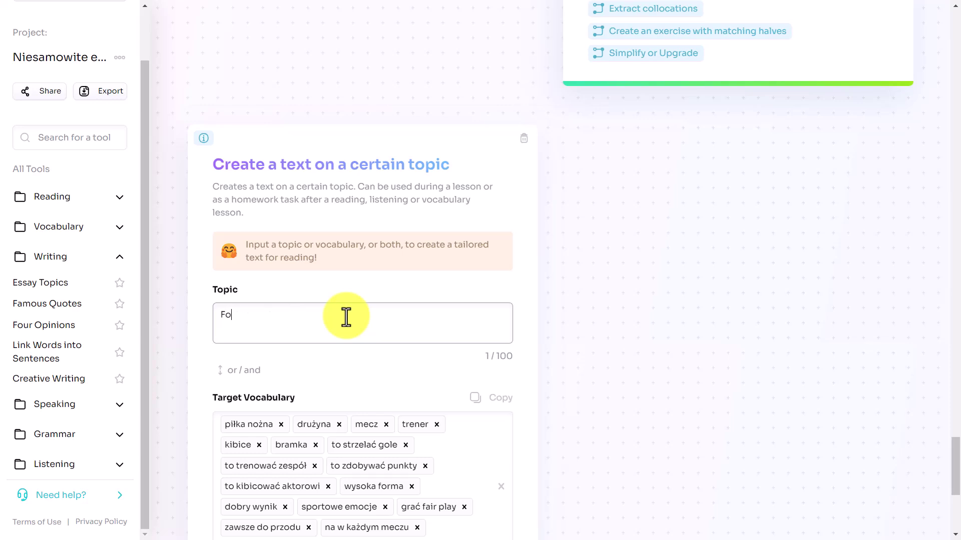
text(otball)
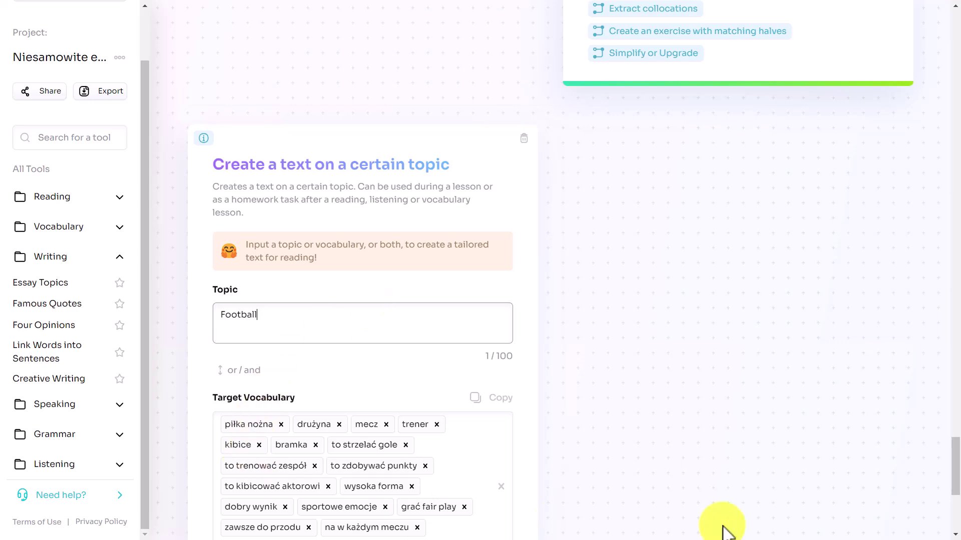
click(956, 506)
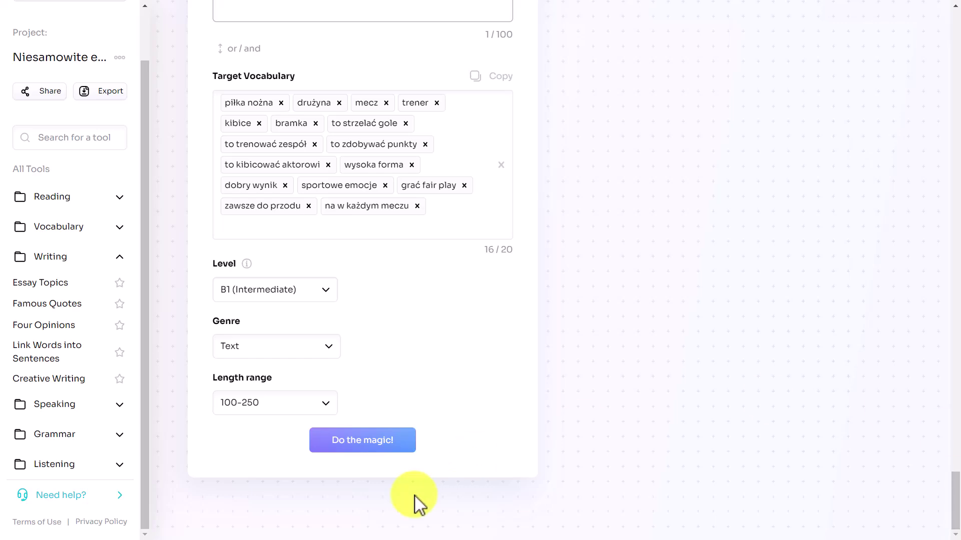
click(350, 449)
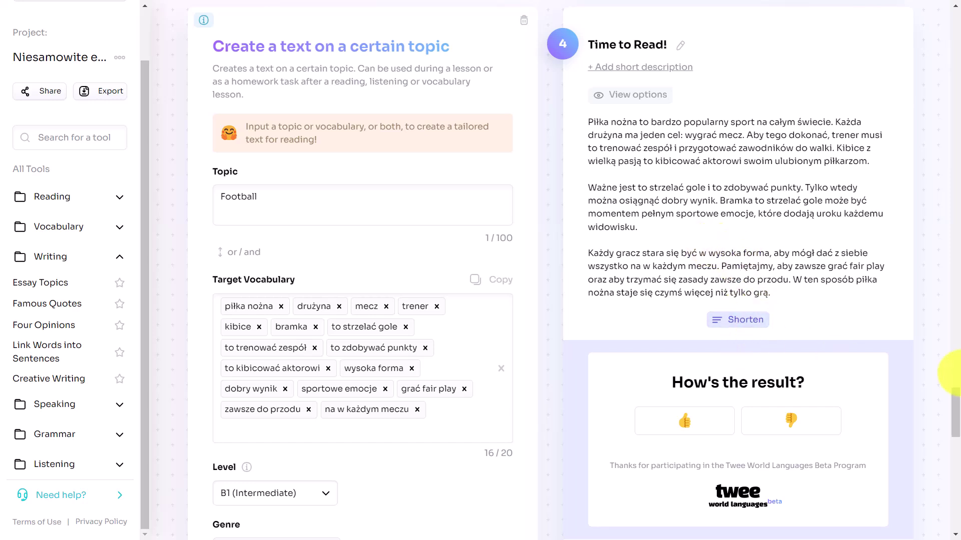
- Copy the generated "Time to Read!" football text
scroll(956, 416, down, 3)
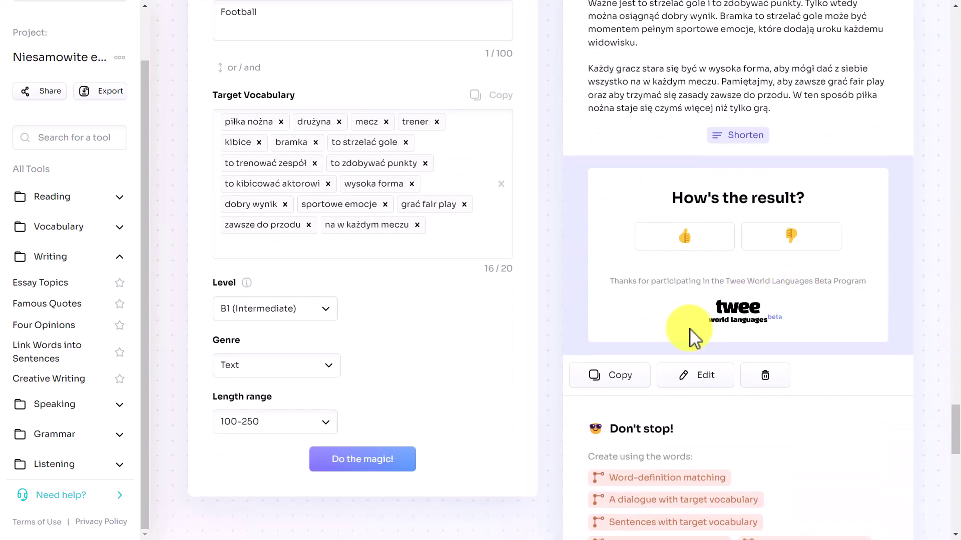
click(617, 385)
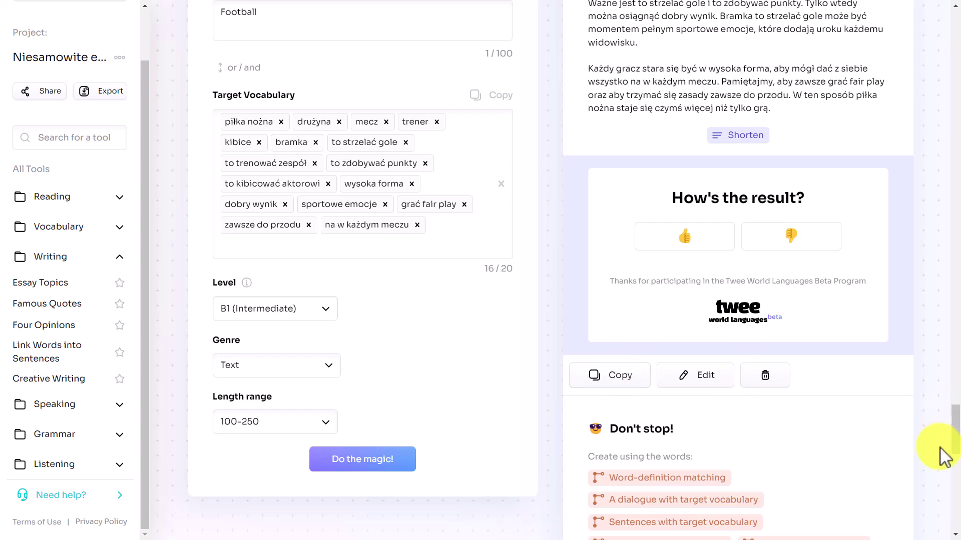
drag(954, 430, 957, 400)
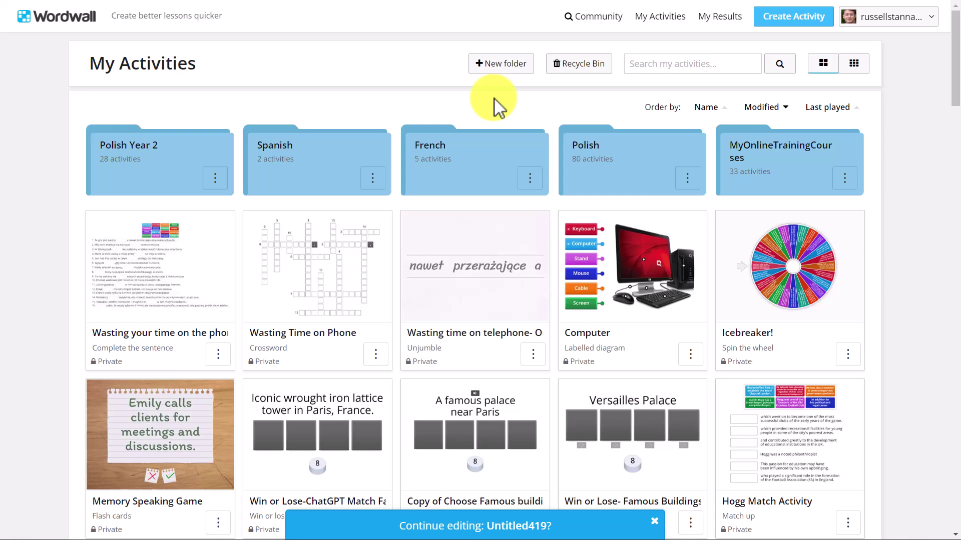
- Switch to Wordwall and create a Complete the sentence activity with the copied Polish football text pasted in as item 1
click(797, 21)
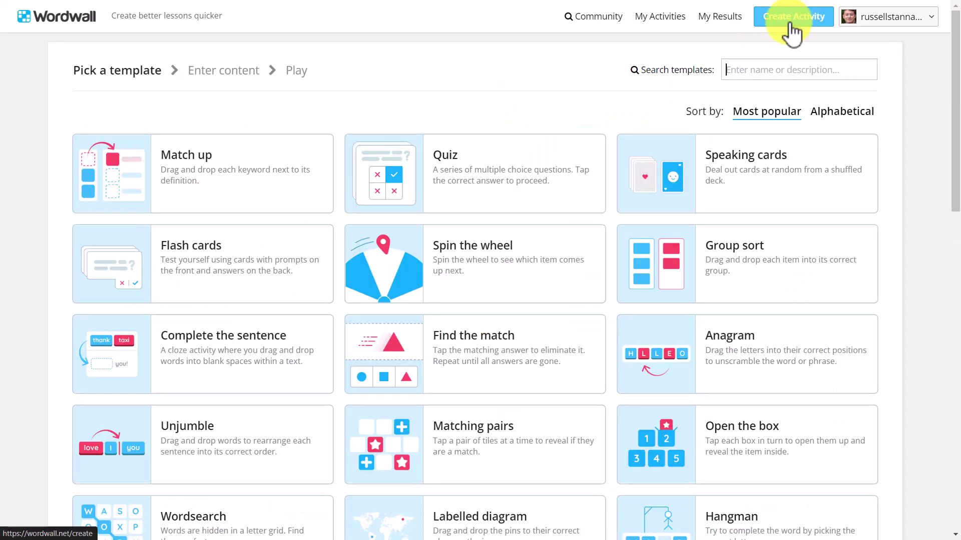
mouse_move(957, 156)
mouse_down()
mouse_move(959, 233)
mouse_move(958, 160)
mouse_move(944, 155)
mouse_up()
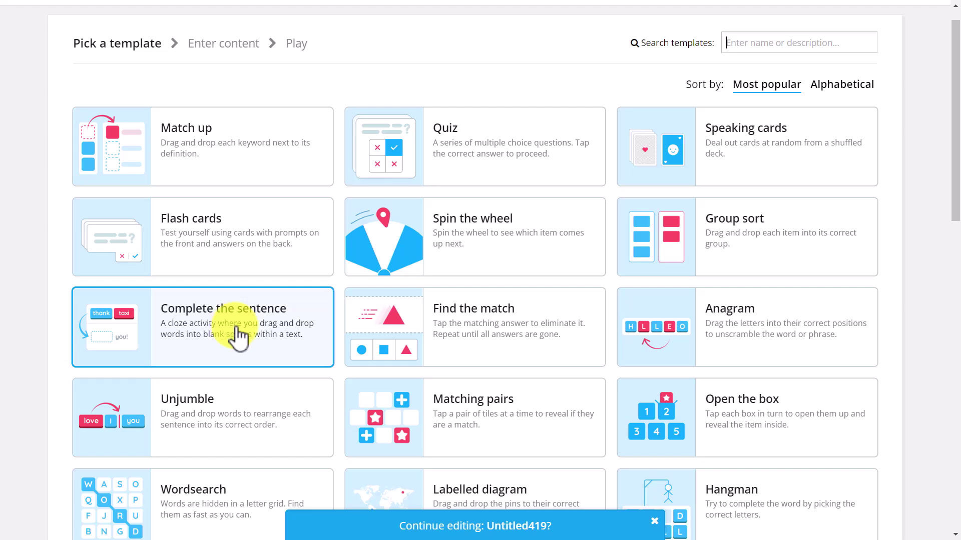
click(200, 315)
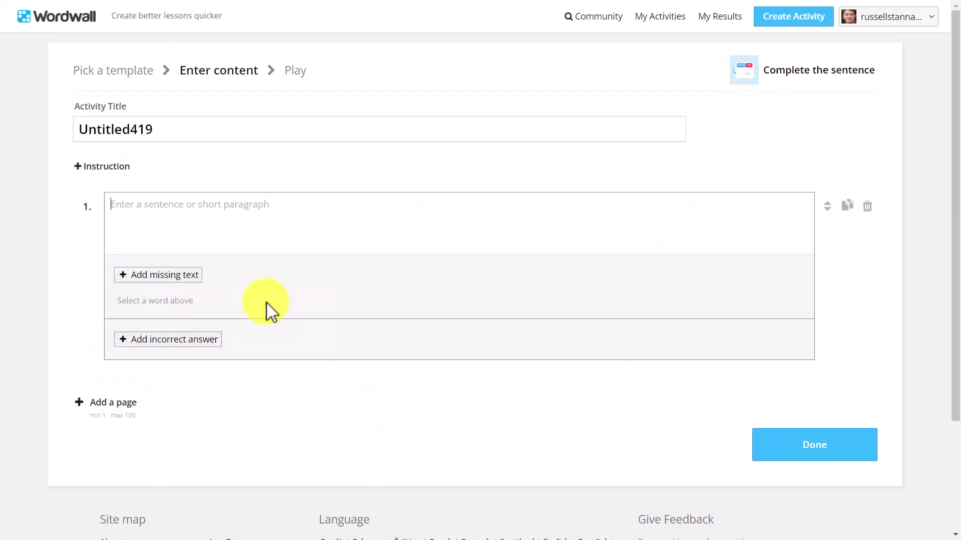
key(ctrl+v)
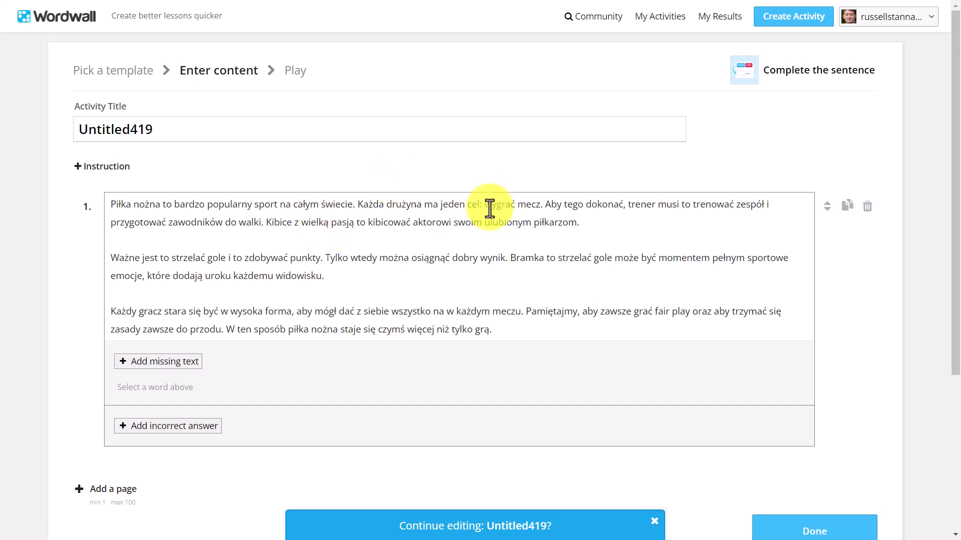
- Mark "wygrać", "Kibice", "strzelać" and "Pamiętajmy," as missing words in the pasted football text
drag(484, 206, 516, 205)
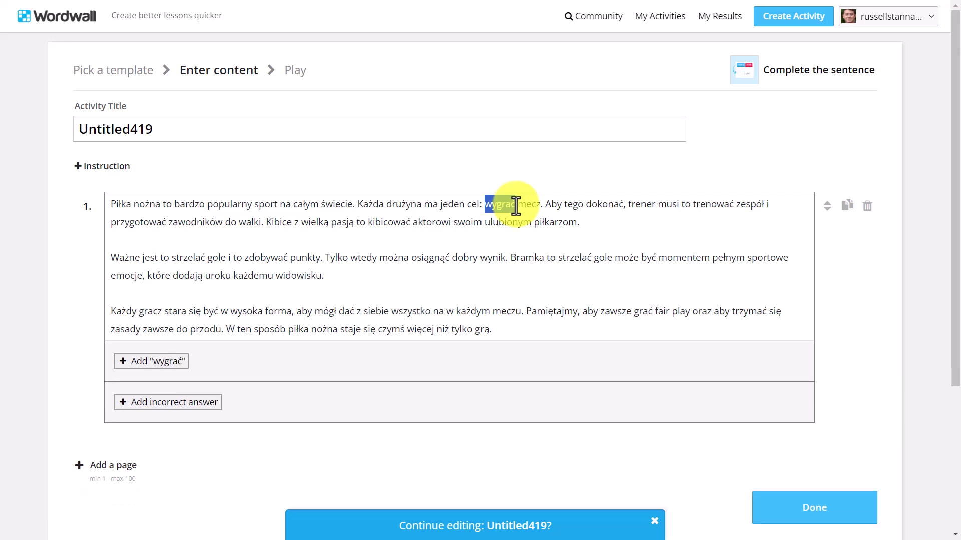
click(138, 367)
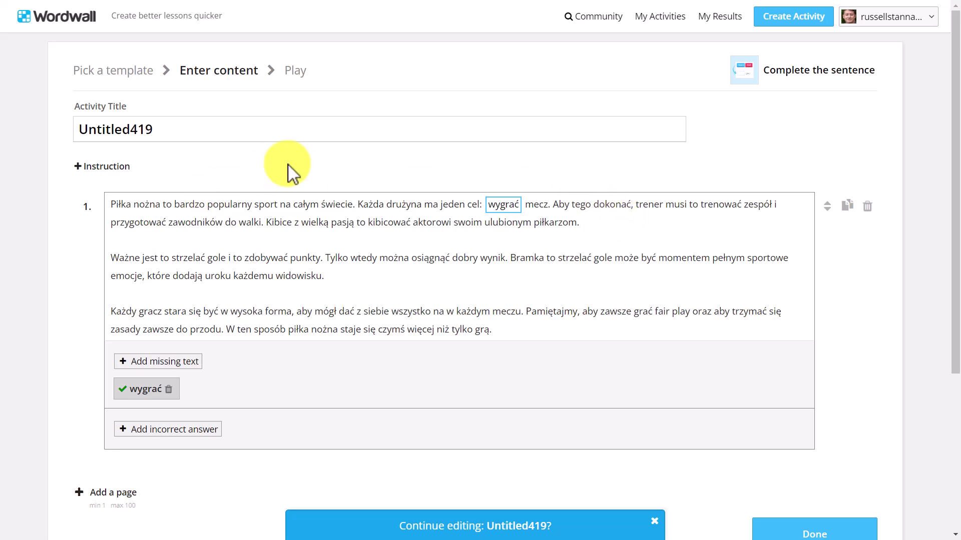
drag(265, 225, 294, 230)
drag(294, 229, 291, 226)
click(120, 362)
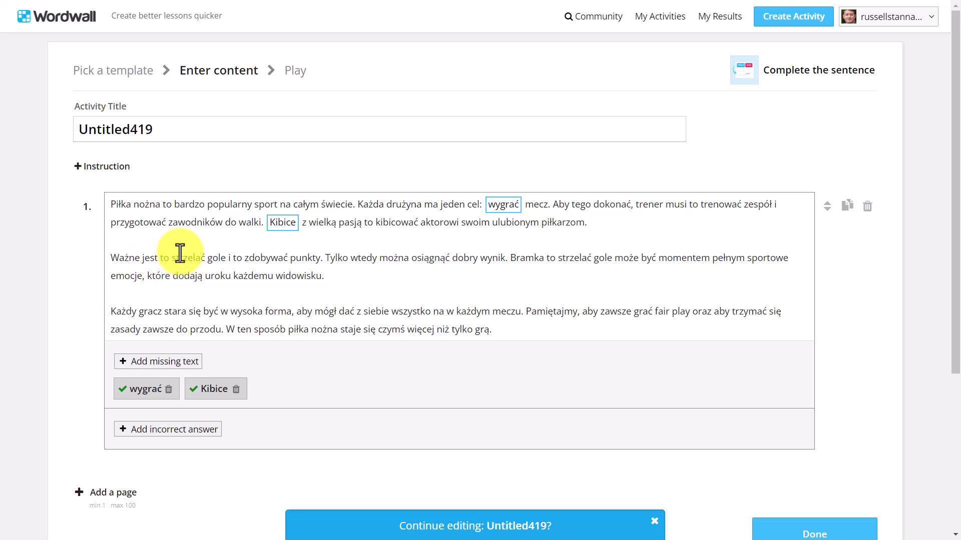
drag(171, 260, 206, 259)
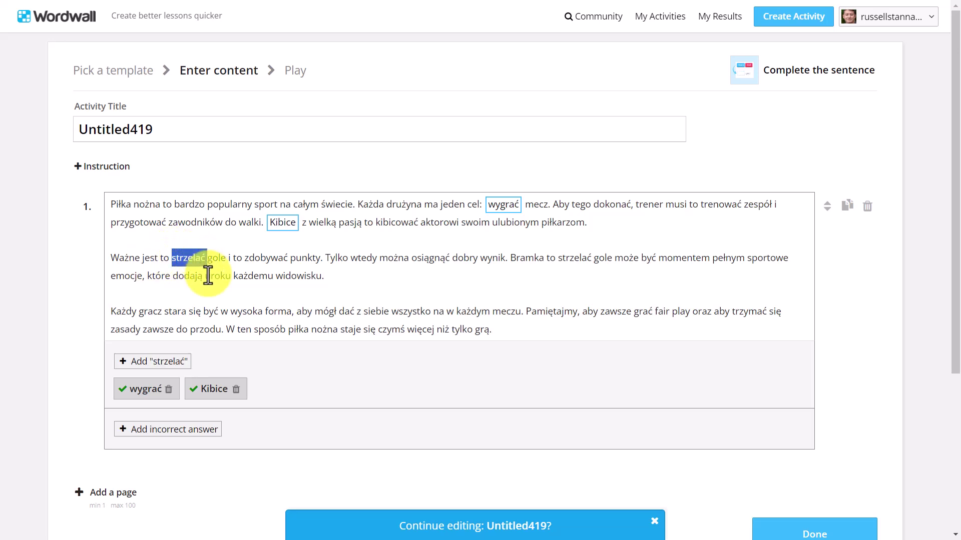
click(150, 363)
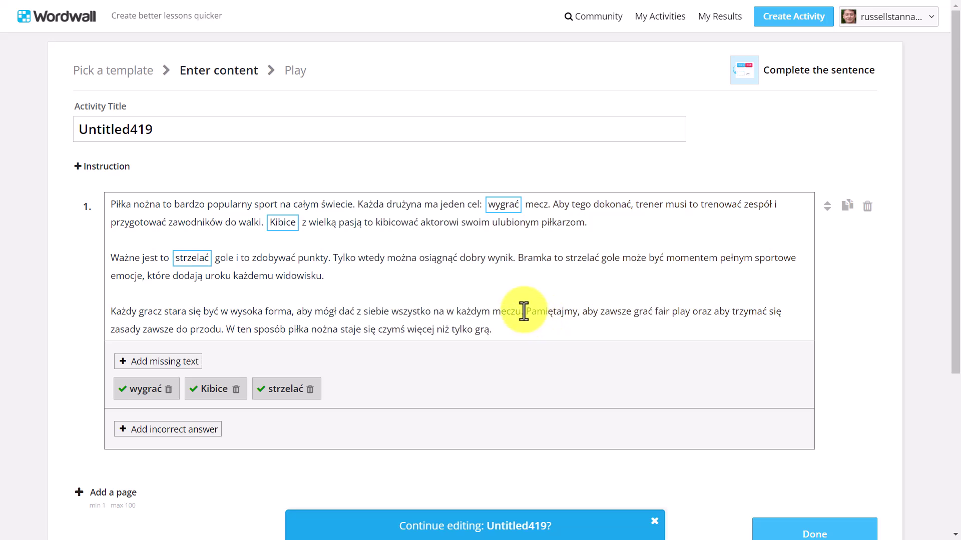
drag(525, 312, 574, 326)
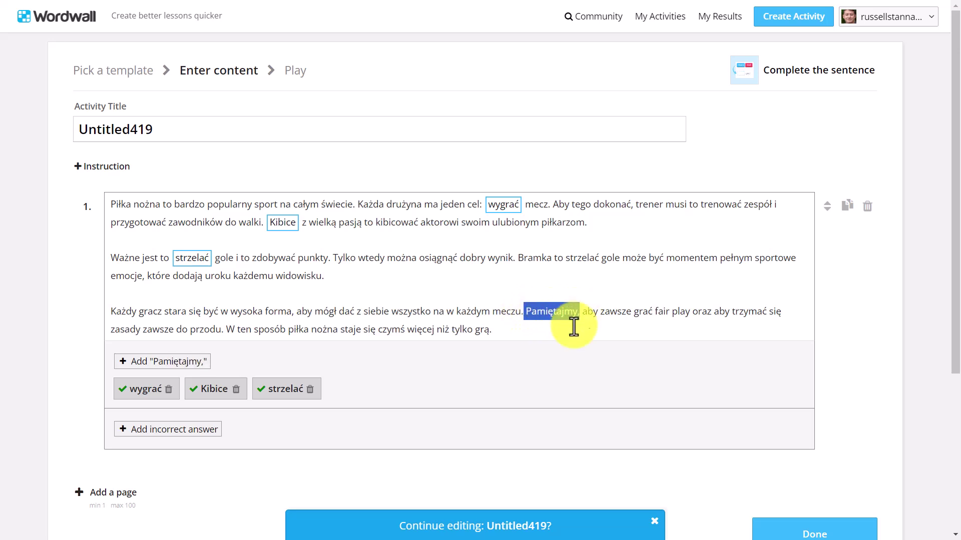
click(140, 369)
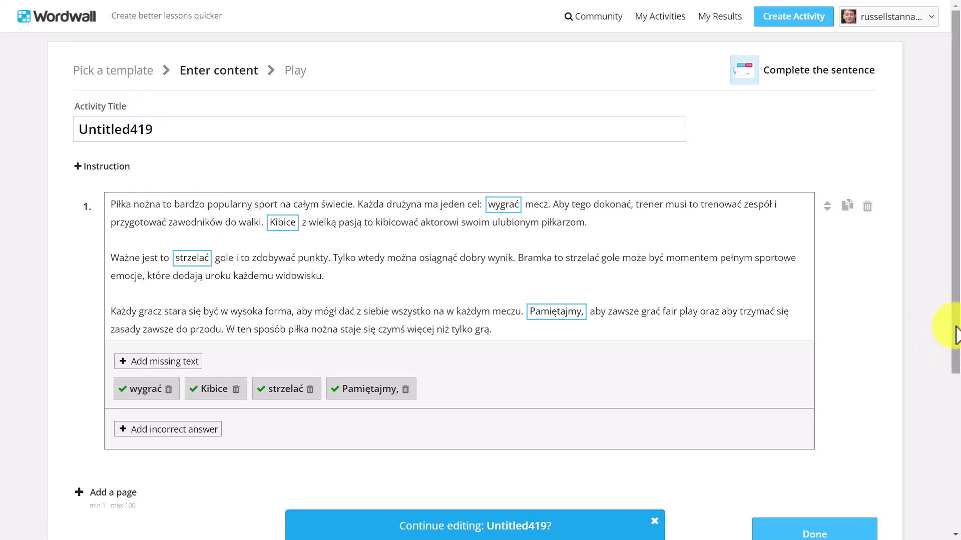
- Finish editing the cloze activity and start playing it
drag(955, 333, 955, 386)
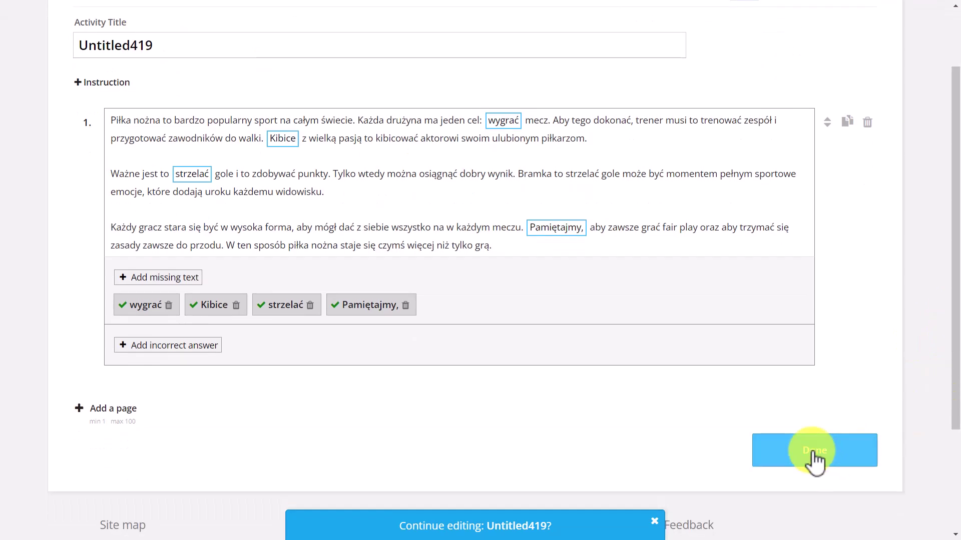
click(812, 452)
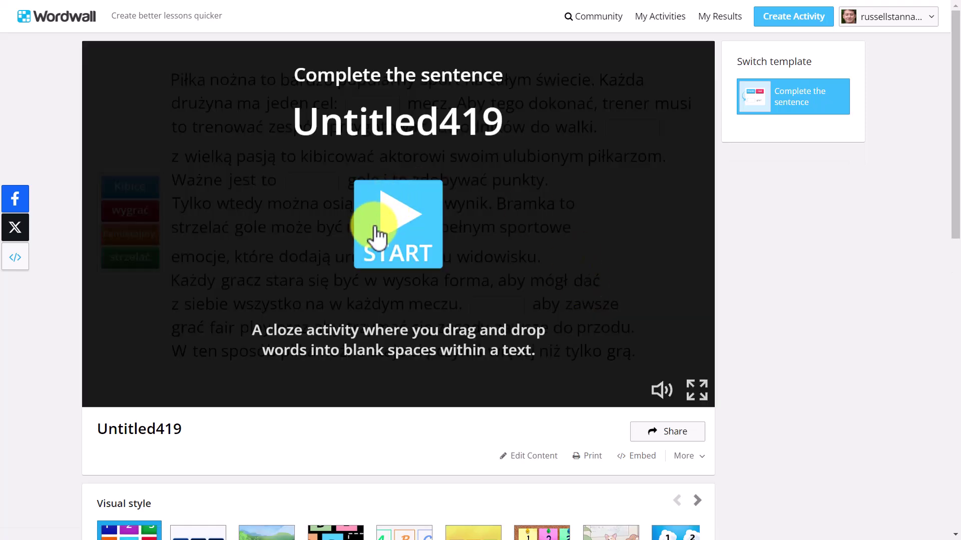
click(378, 234)
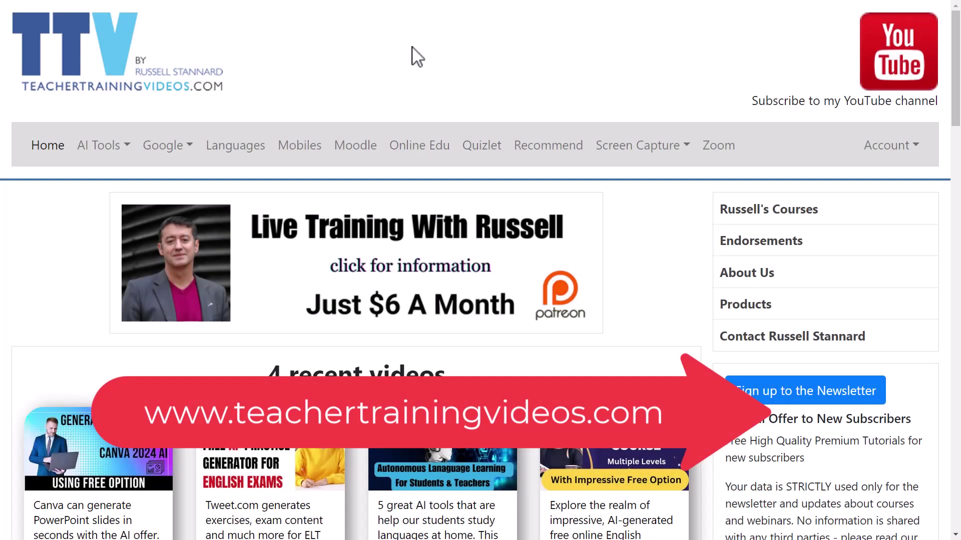
- Switch to teachertrainingvideos.com and look through the home page's recent videos and courses open for enrolment
drag(956, 120, 313, 52)
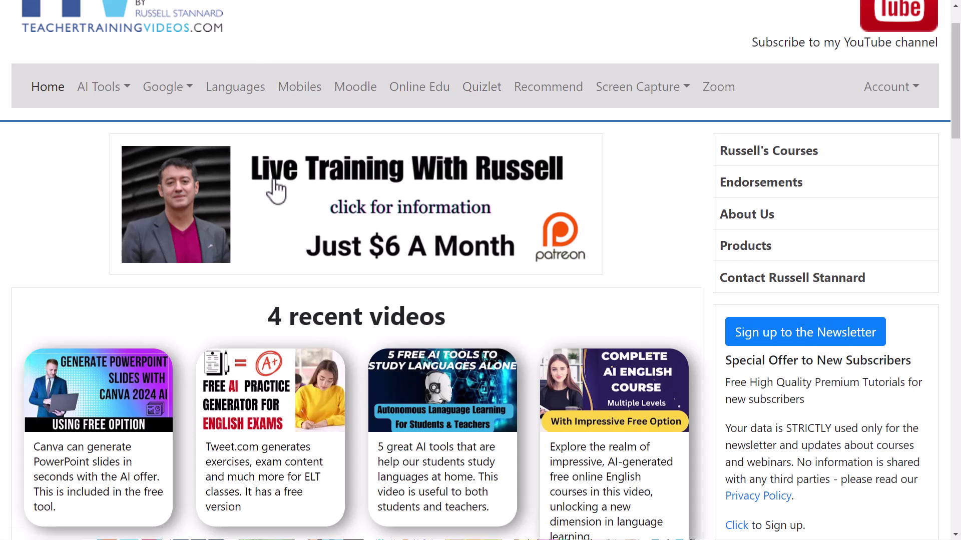
drag(956, 123, 945, 221)
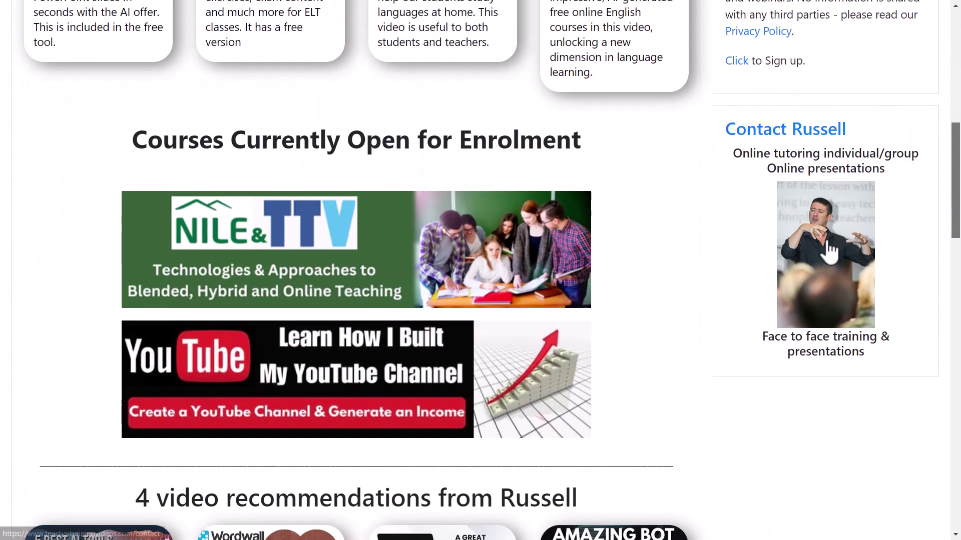